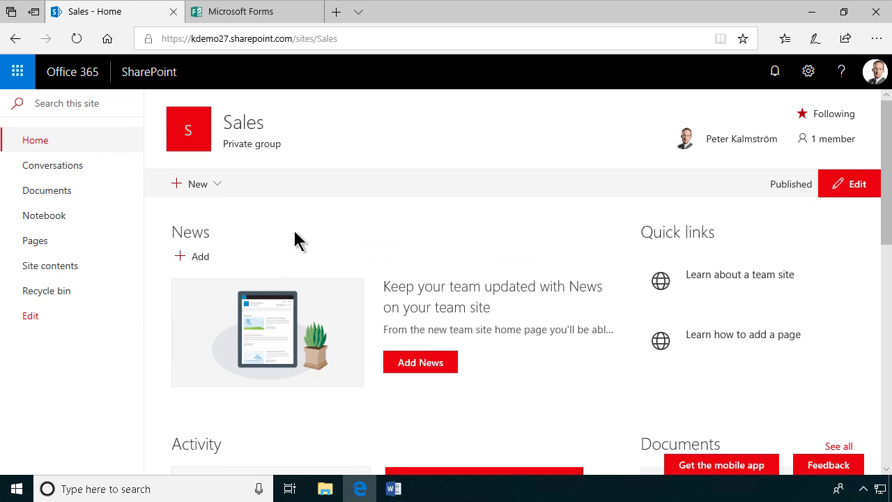
Step: Review the lead tracking requirements document, then go back to the Sales site page
{"action": "left_click", "coordinate": [396, 488]}
{"action": "scroll", "coordinate": [549, 269], "scroll_direction": "up", "scroll_amount": 1}
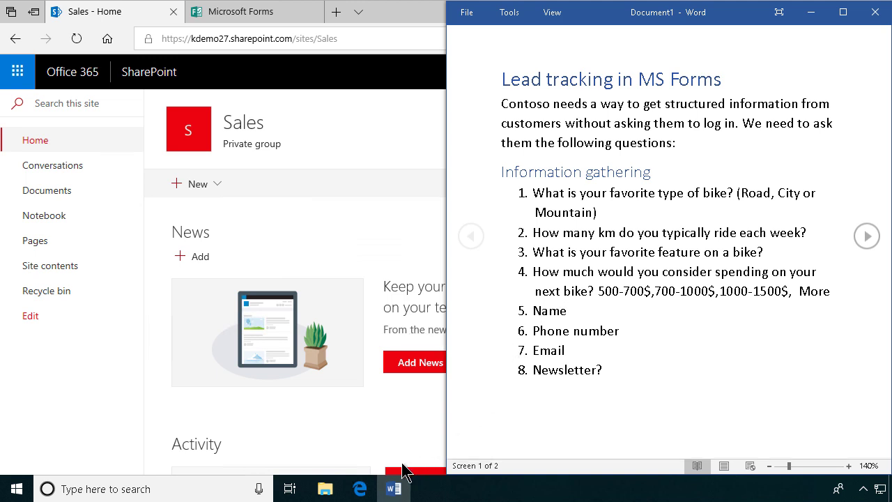
{"action": "mouse_move", "coordinate": [360, 485]}
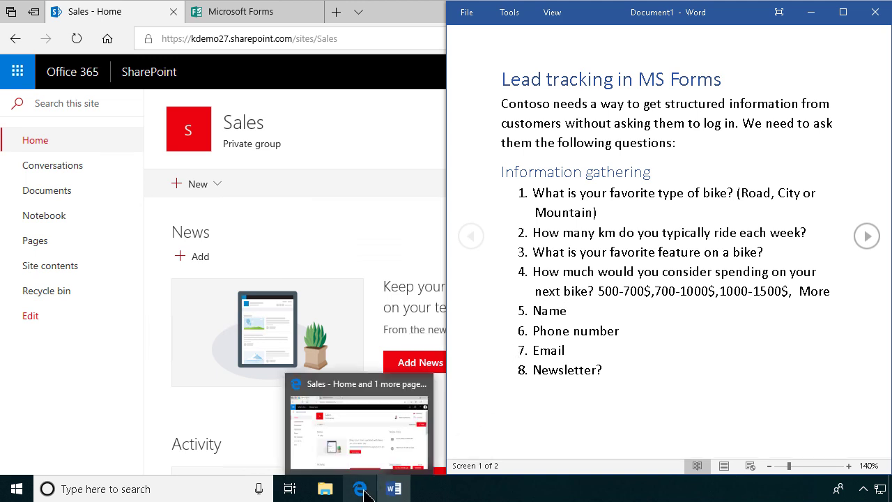
{"action": "left_click", "coordinate": [302, 216]}
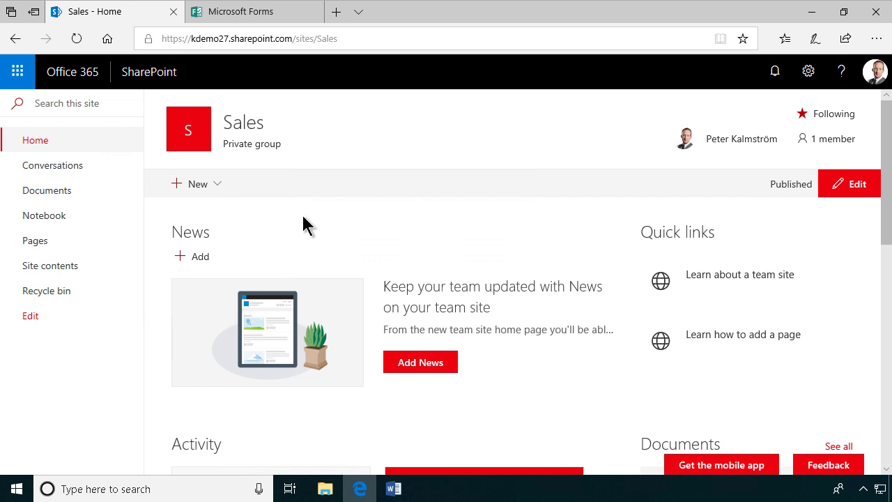
Step: Add an Issue Tracking list named Leads to the Sales site
{"action": "left_click", "coordinate": [806, 75]}
{"action": "left_click", "coordinate": [746, 185]}
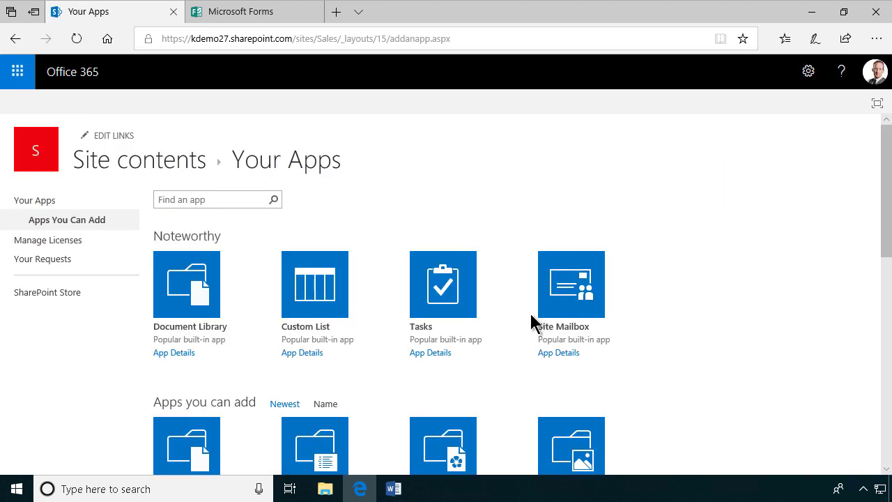
{"action": "scroll", "coordinate": [530, 322], "scroll_direction": "down", "scroll_amount": 6}
{"action": "left_click", "coordinate": [551, 290]}
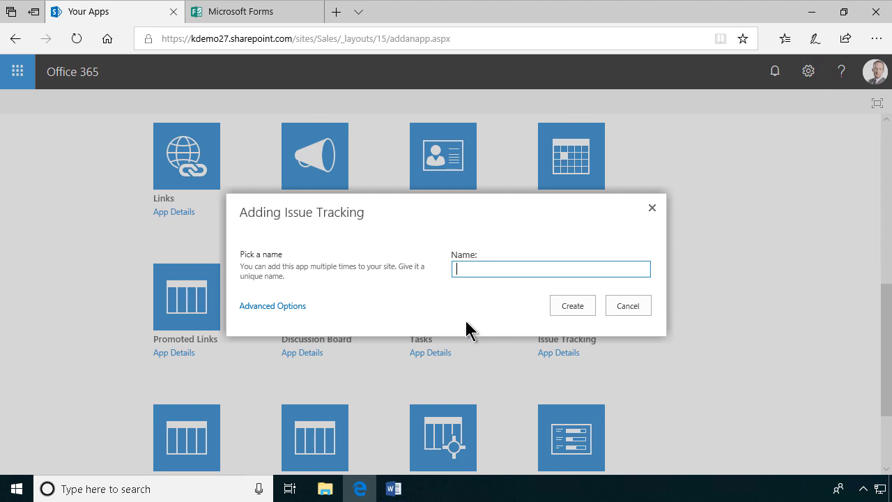
{"action": "type", "text": "Leads"}
{"action": "left_click", "coordinate": [585, 306]}
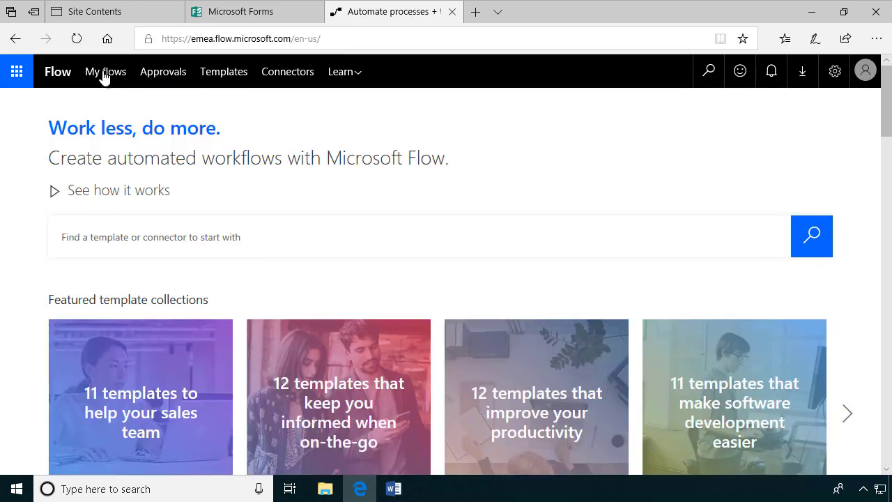
Step: Start a new blank flow from My flows
{"action": "left_click", "coordinate": [103, 74]}
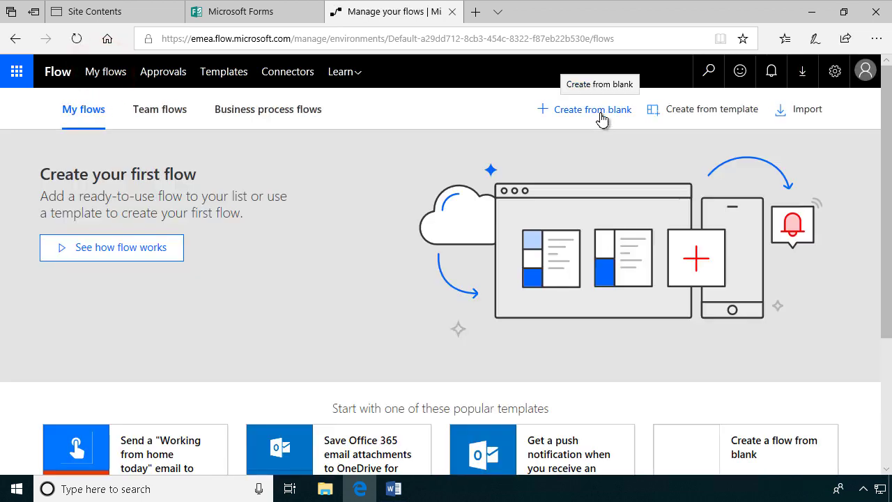
{"action": "left_click", "coordinate": [601, 117]}
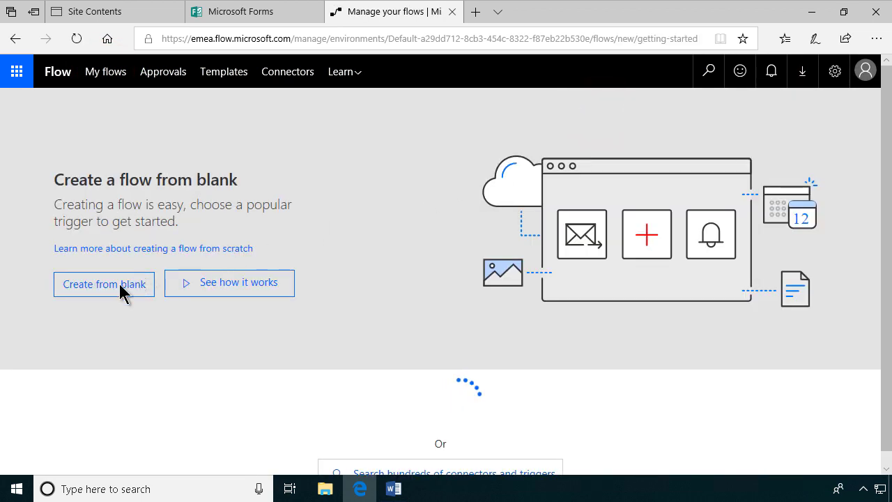
{"action": "left_click", "coordinate": [120, 289]}
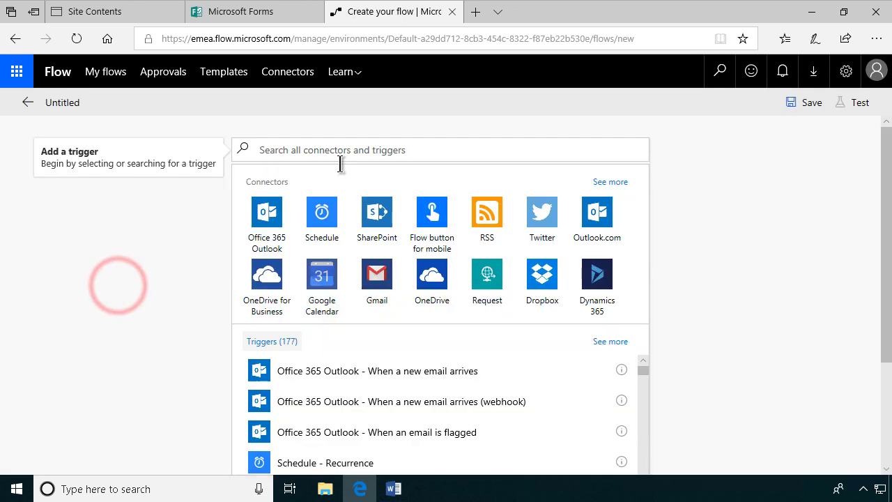
Step: Add the Microsoft Forms 'When a new response is submitted' trigger for Conotoso Customer Survey
{"action": "left_click", "coordinate": [342, 150]}
{"action": "type", "text": "form"}
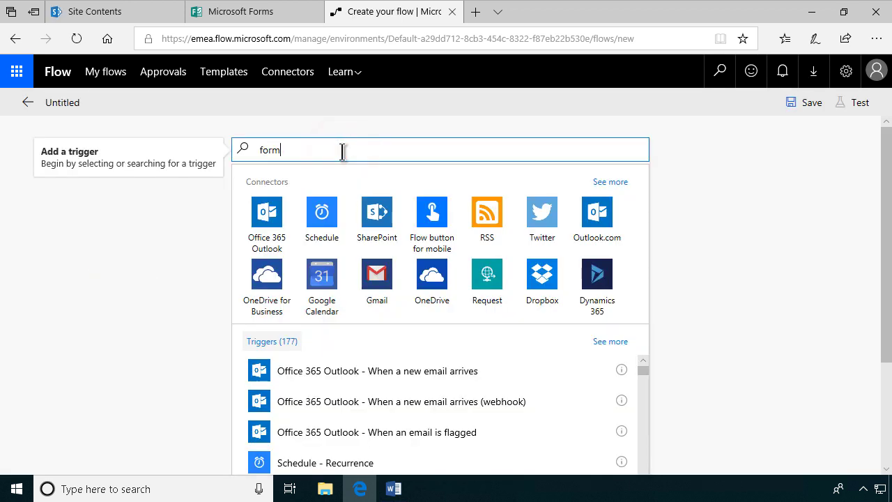
{"action": "type", "text": "s"}
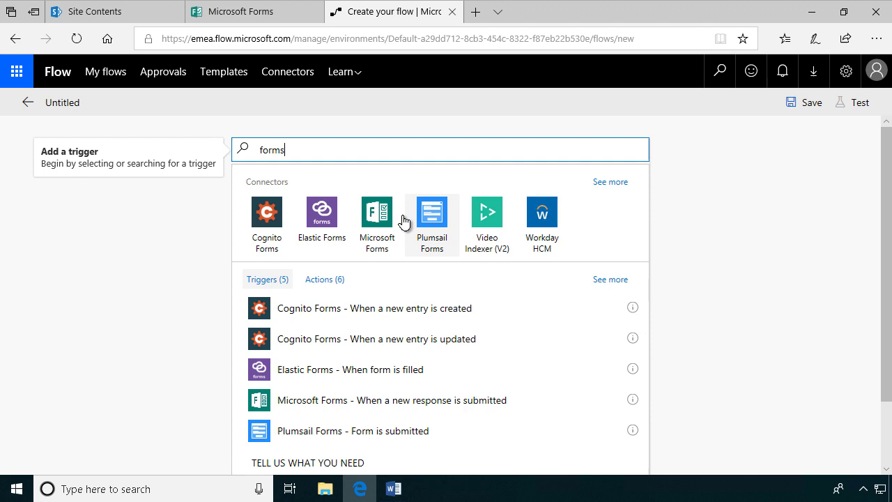
{"action": "left_click", "coordinate": [369, 221]}
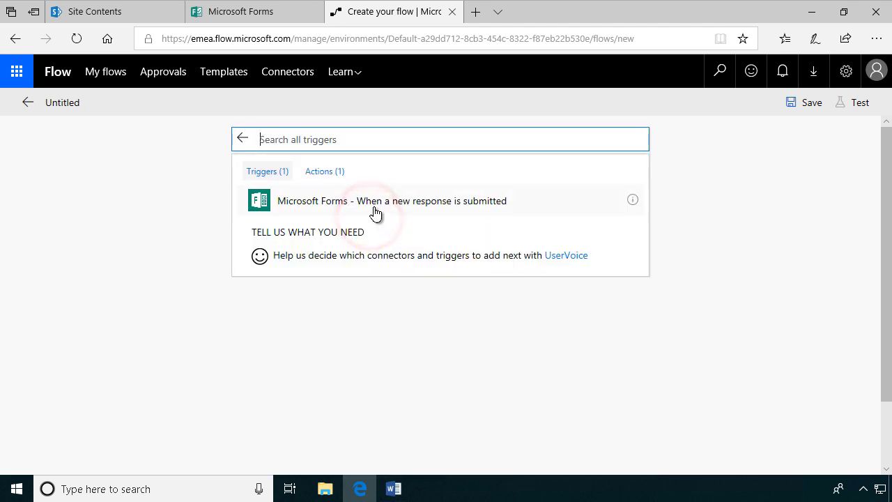
{"action": "left_click", "coordinate": [374, 209]}
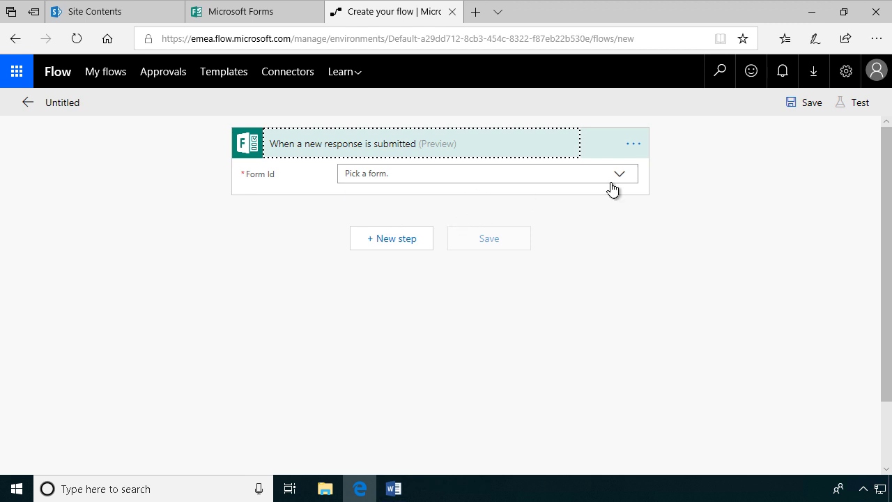
{"action": "left_click", "coordinate": [621, 175]}
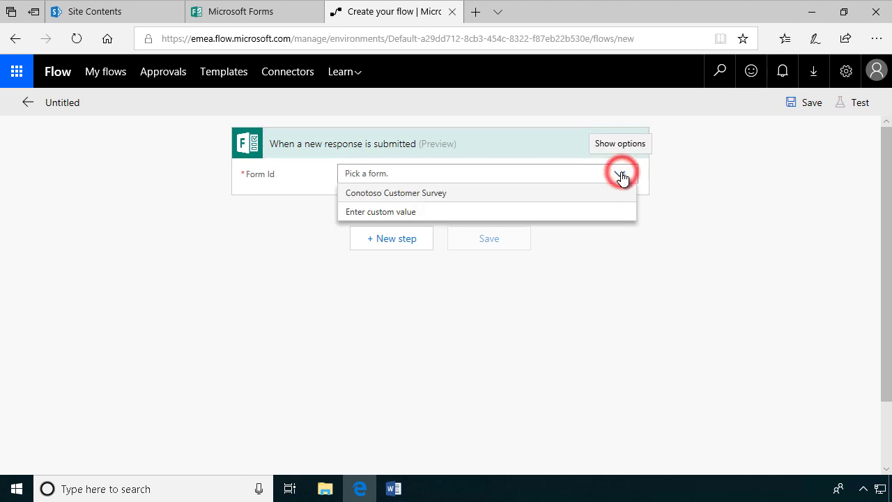
{"action": "left_click", "coordinate": [408, 195]}
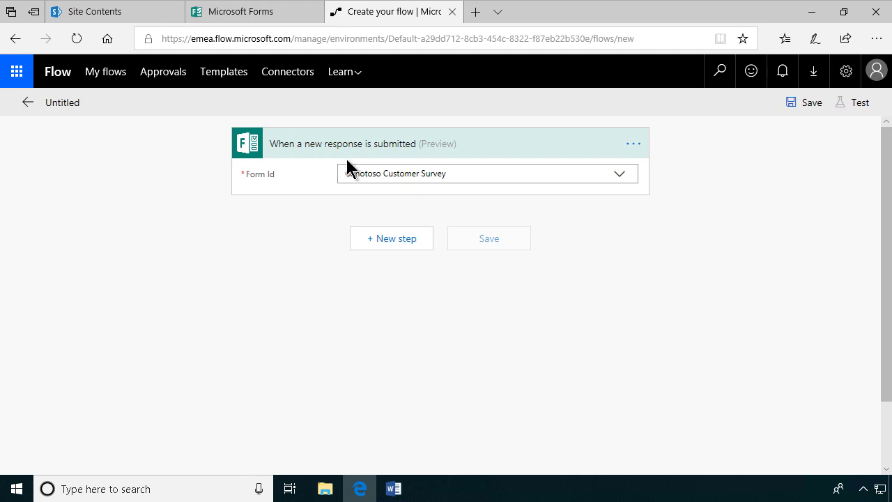
Step: Add a Get response details action for Conotoso Customer Survey using the trigger's Response Id
{"action": "left_click", "coordinate": [402, 241]}
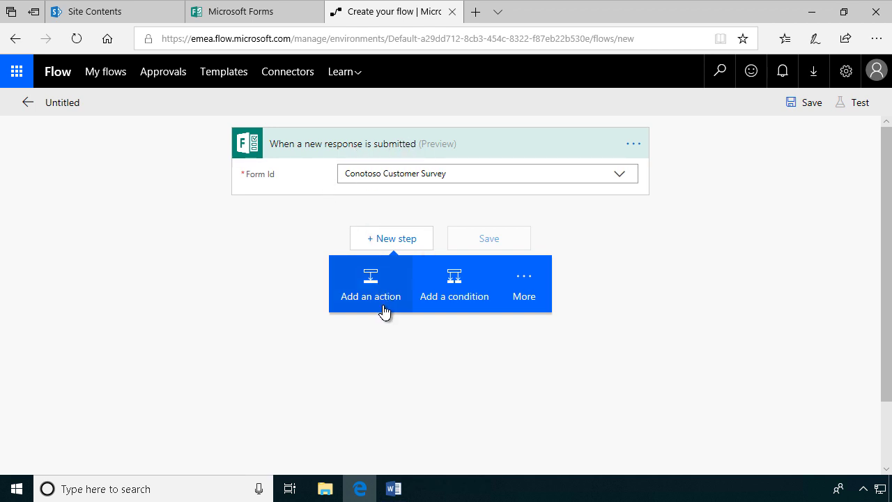
{"action": "left_click", "coordinate": [371, 290]}
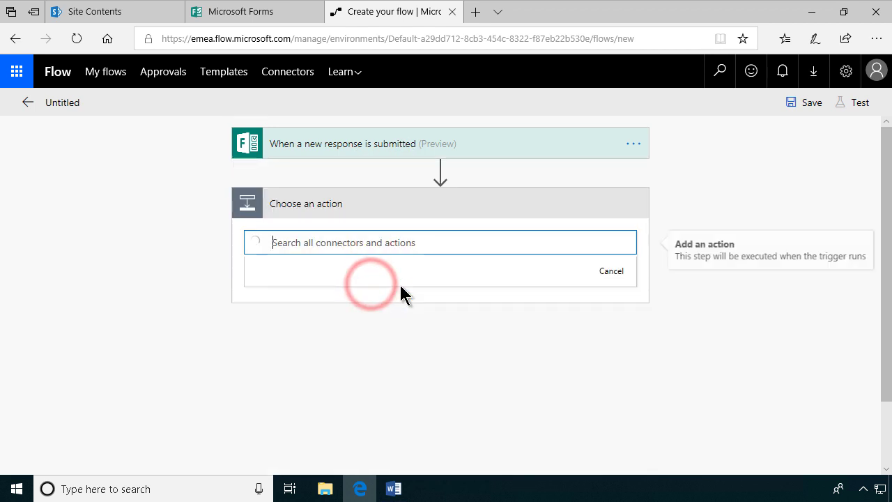
{"action": "left_click", "coordinate": [371, 247]}
{"action": "type", "text": "forms"}
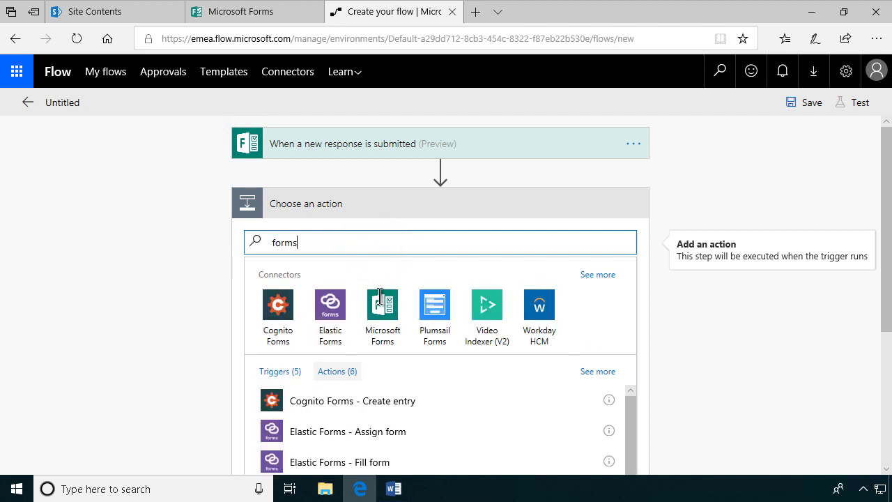
{"action": "left_click", "coordinate": [382, 312]}
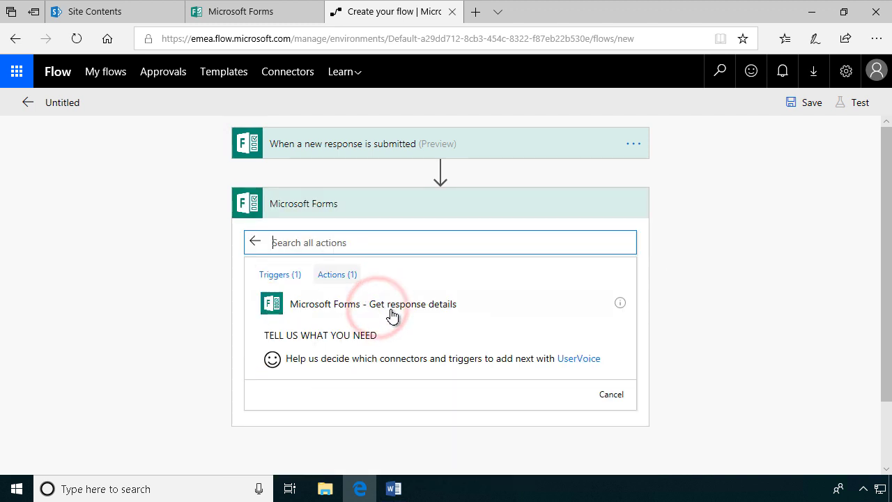
{"action": "left_click", "coordinate": [428, 306]}
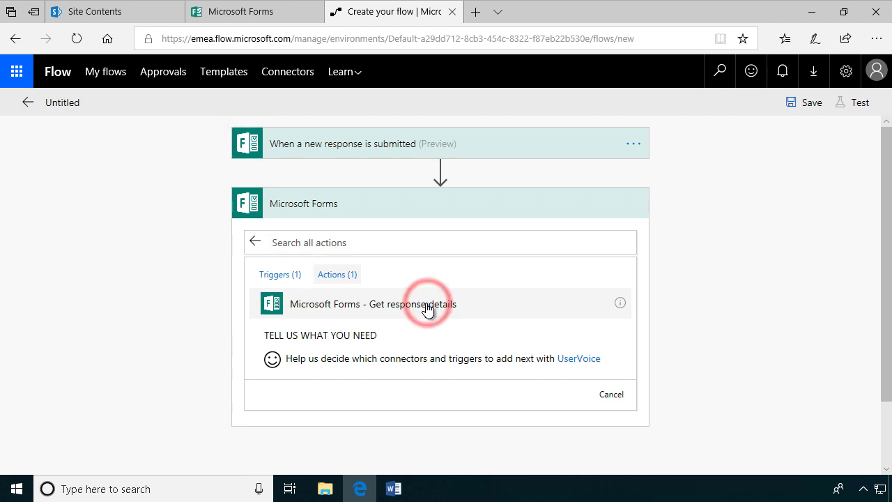
{"action": "left_click", "coordinate": [618, 236]}
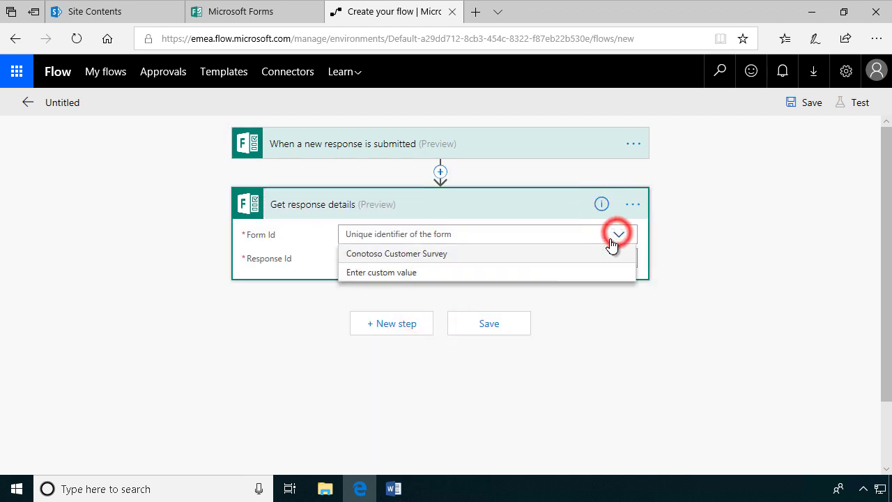
{"action": "left_click", "coordinate": [432, 253]}
{"action": "left_click", "coordinate": [453, 258]}
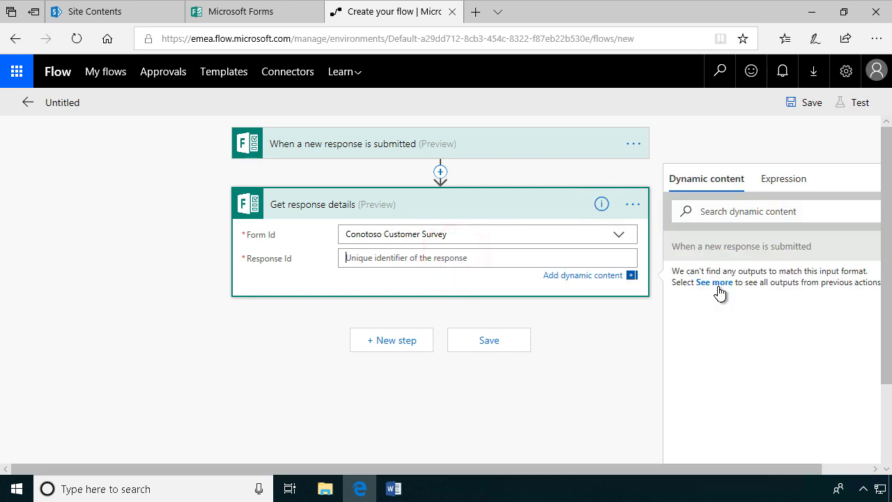
{"action": "left_click", "coordinate": [718, 284]}
{"action": "left_click", "coordinate": [720, 274]}
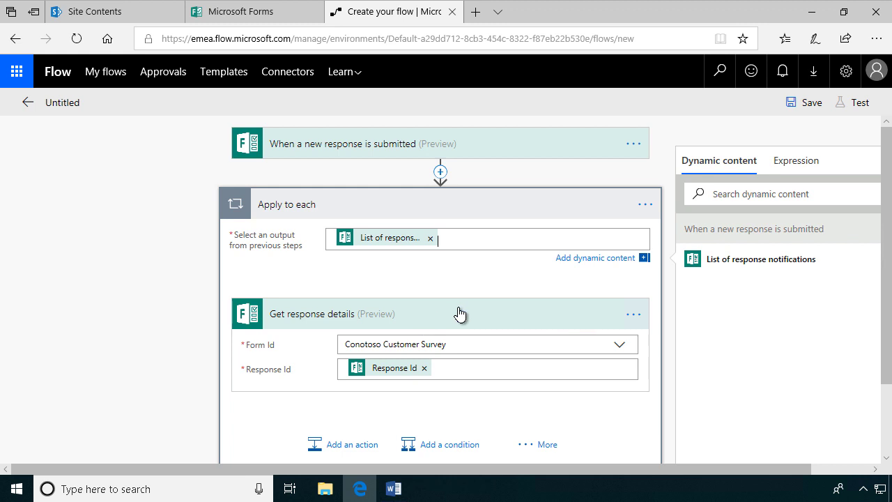
Step: Add a SharePoint Create item action inside the loop
{"action": "scroll", "coordinate": [460, 315], "scroll_direction": "down", "scroll_amount": 2}
{"action": "scroll", "coordinate": [459, 315], "scroll_direction": "up", "scroll_amount": 2}
{"action": "scroll", "coordinate": [407, 349], "scroll_direction": "down", "scroll_amount": 2}
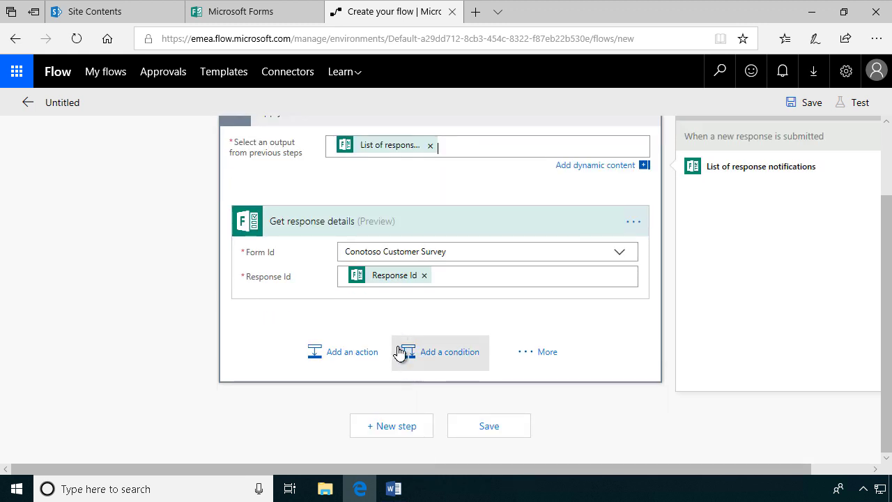
{"action": "left_click", "coordinate": [367, 354]}
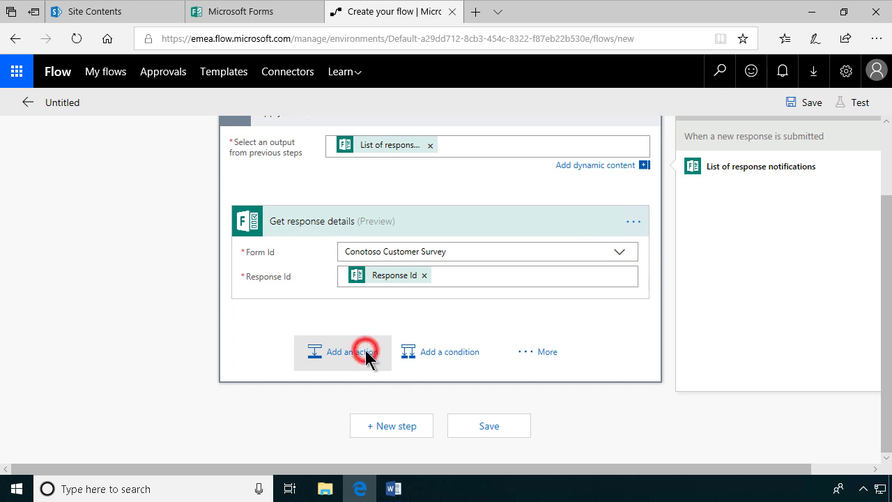
{"action": "left_click", "coordinate": [433, 220]}
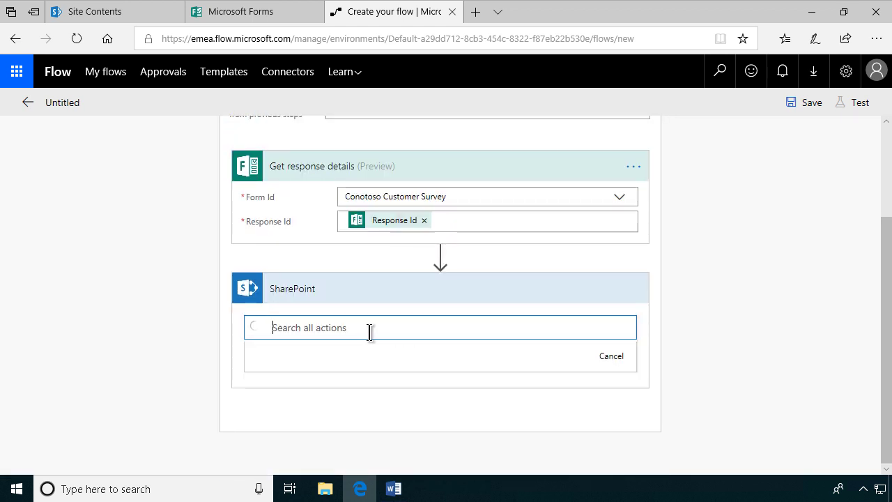
{"action": "left_click", "coordinate": [375, 432]}
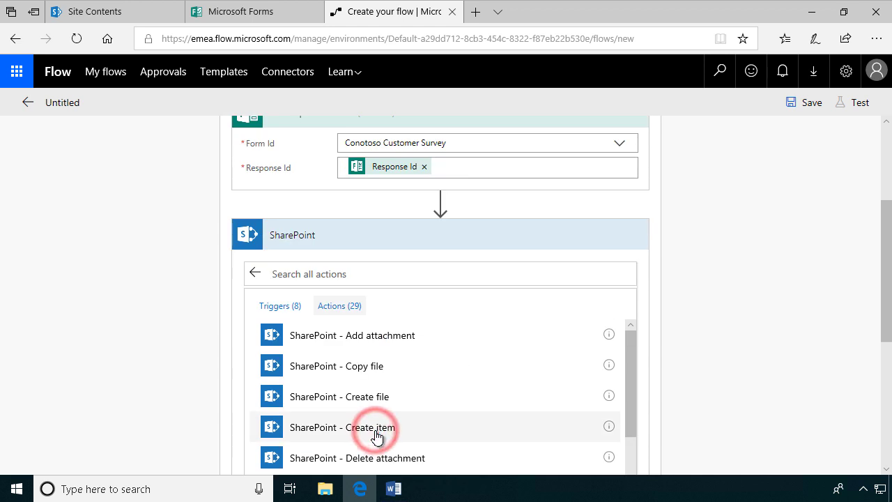
{"action": "left_click", "coordinate": [374, 433]}
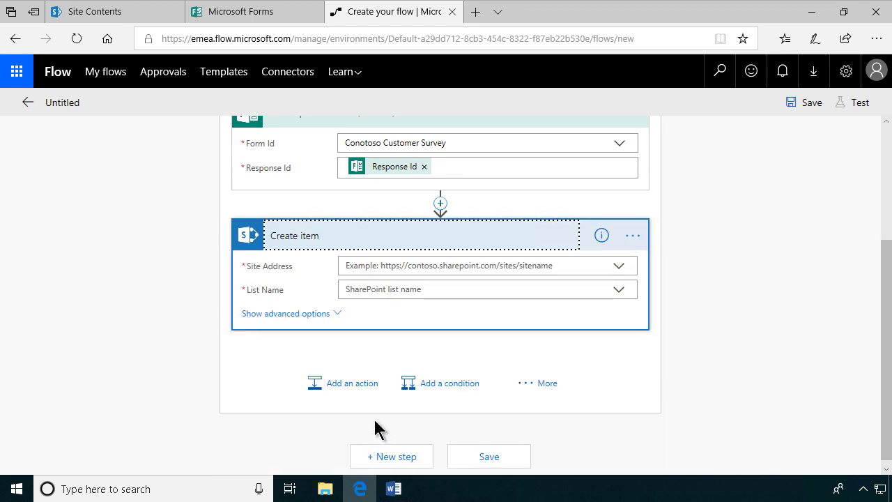
Step: Select the Sales site address up to /sites/Sales/ on the Site Contents tab
{"action": "left_click", "coordinate": [112, 10]}
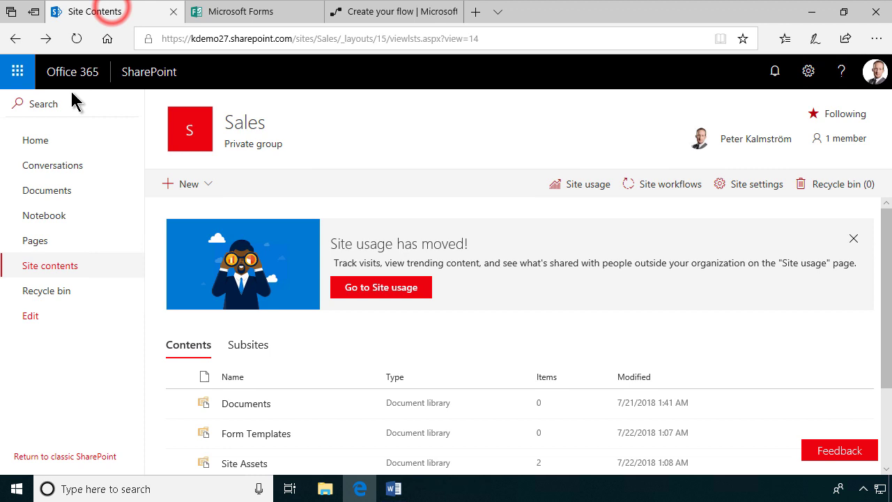
{"action": "right_click", "coordinate": [186, 136]}
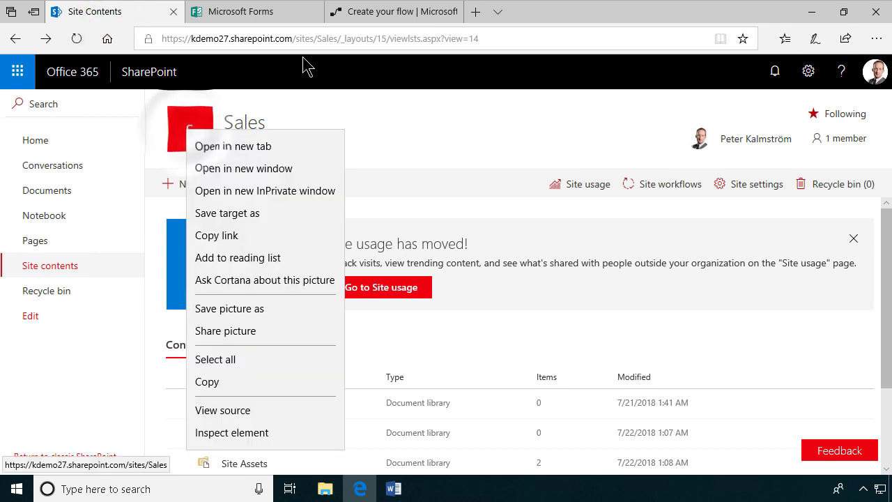
{"action": "left_click", "coordinate": [330, 39]}
{"action": "left_click", "coordinate": [342, 38]}
{"action": "key", "text": "ctrl+c"}
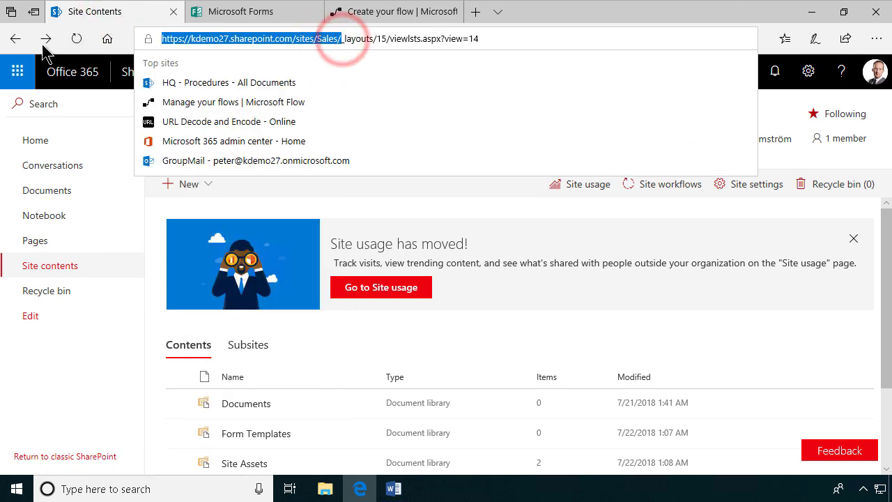
Step: Set Create item's site address to the pasted Sales URL and list name to Leads
{"action": "left_click", "coordinate": [373, 19]}
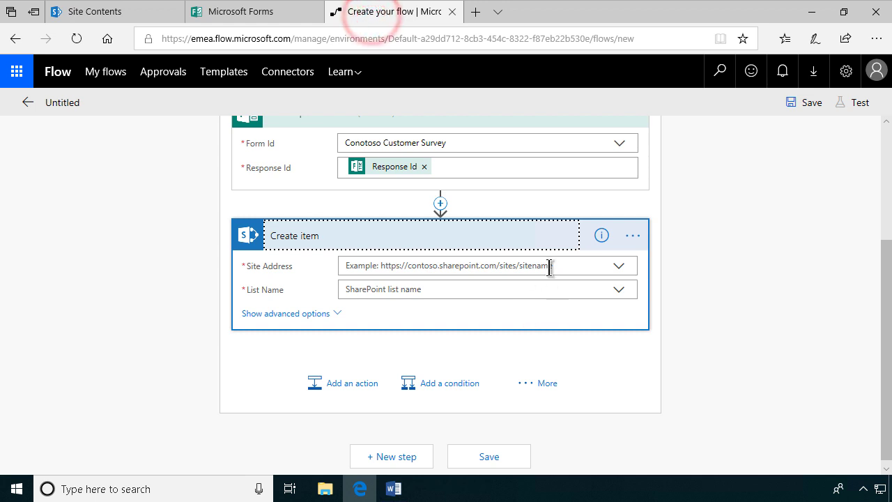
{"action": "left_click", "coordinate": [623, 267]}
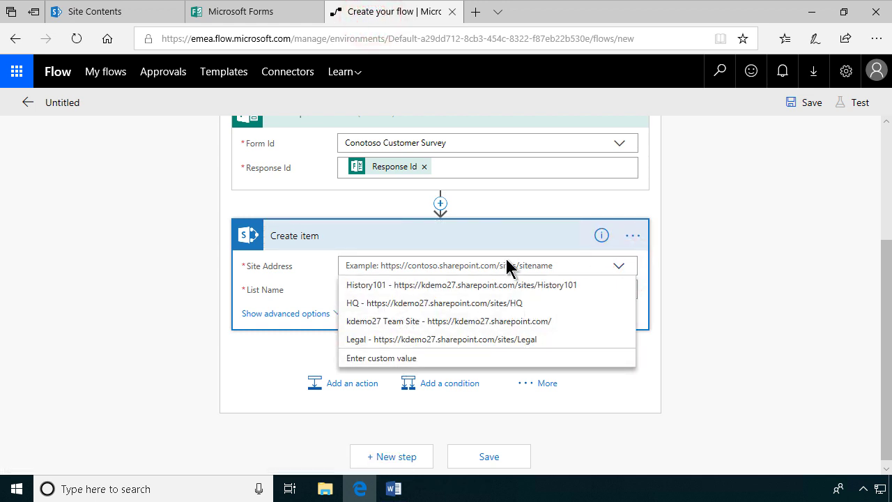
{"action": "left_click", "coordinate": [386, 358]}
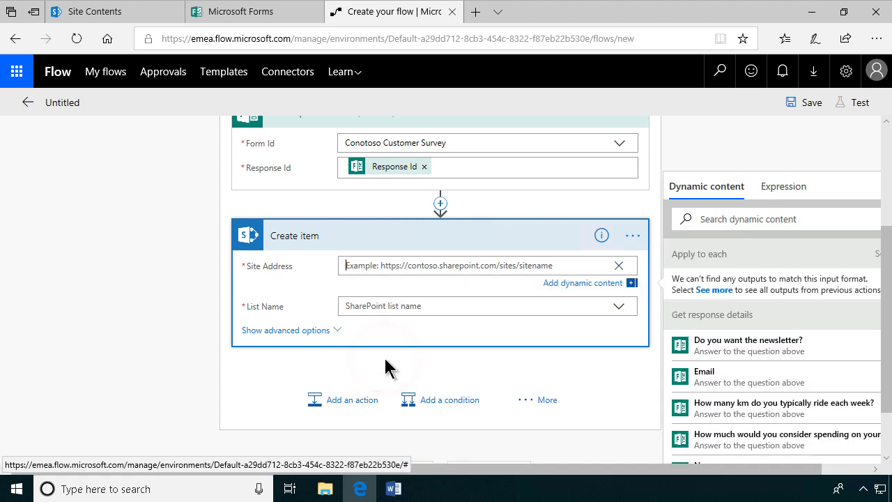
{"action": "key", "text": "ctrl+v"}
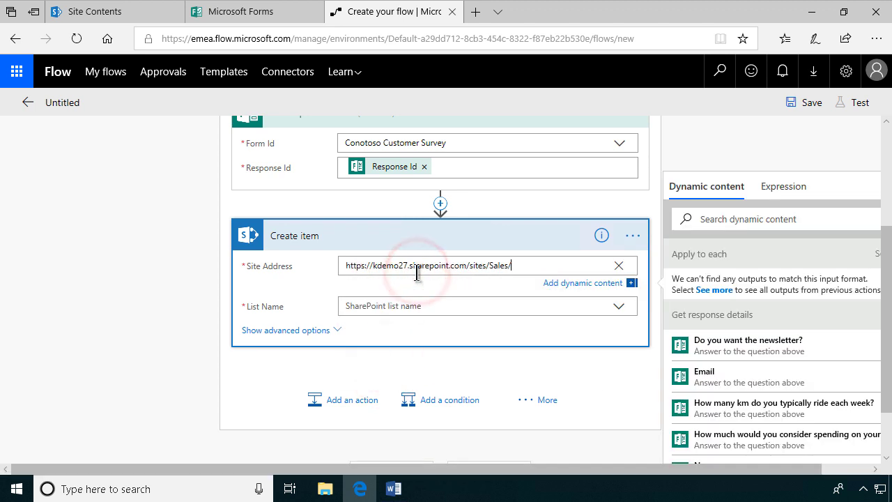
{"action": "left_click", "coordinate": [402, 306]}
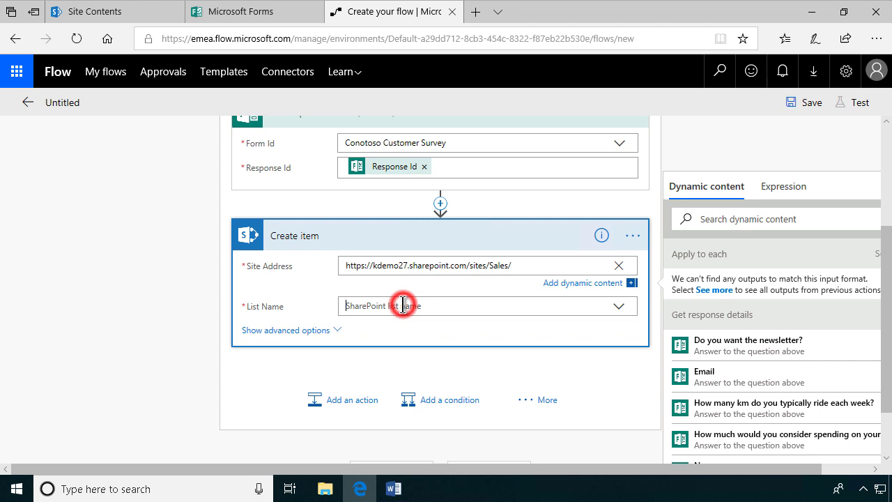
{"action": "left_click", "coordinate": [372, 324]}
{"action": "type", "text": "Leads"}
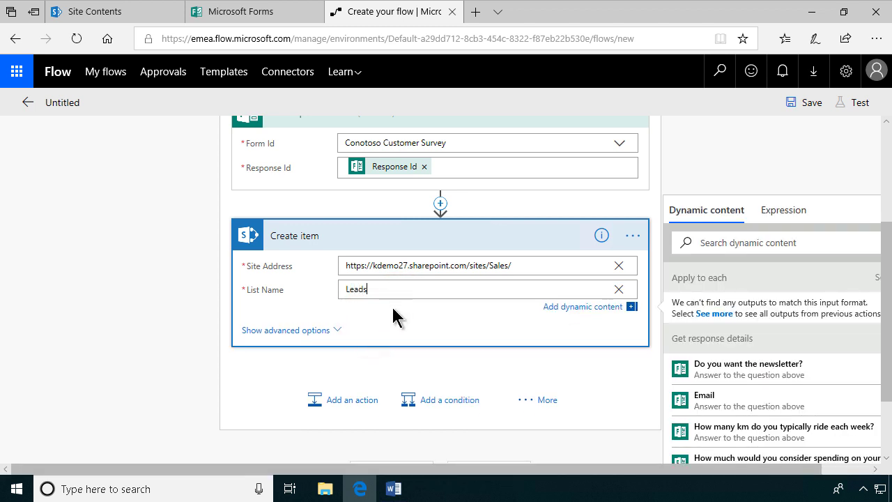
Step: Place the caret in the new item's Title field
{"action": "left_click", "coordinate": [374, 328]}
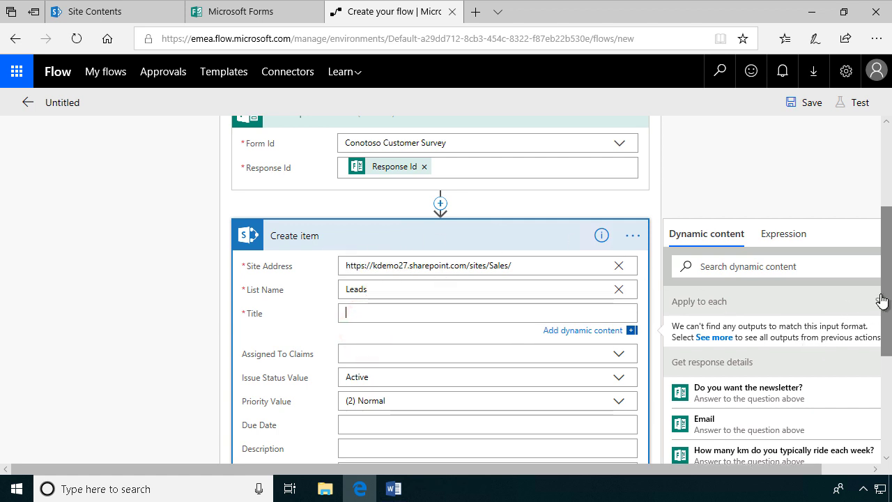
{"action": "left_click_drag", "start_coordinate": [885, 301], "coordinate": [870, 318]}
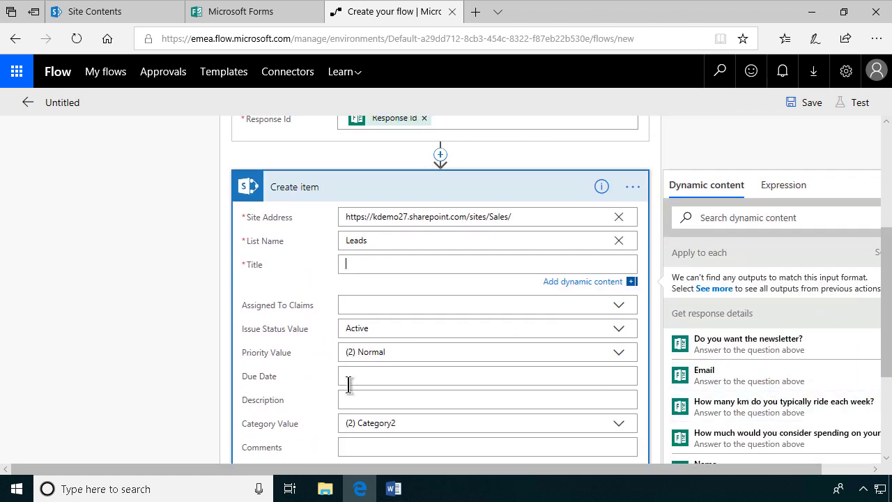
{"action": "left_click", "coordinate": [392, 264]}
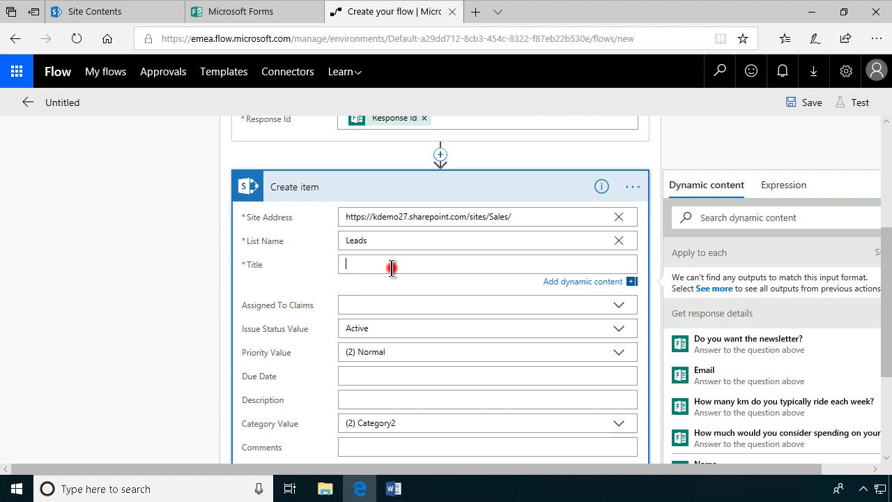
Step: Make the Title 'New lead:' followed by the respondent's Name answer
{"action": "type", "text": "New "}
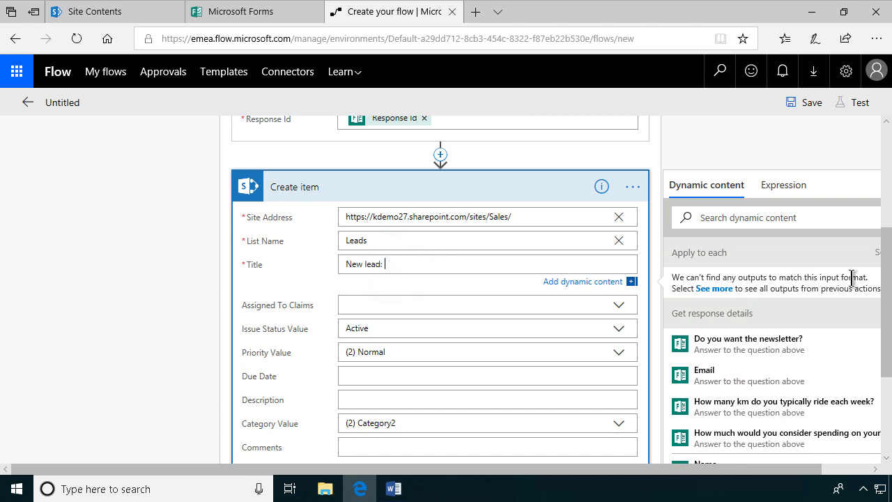
{"action": "type", "text": "lead:"}
{"action": "left_click_drag", "start_coordinate": [884, 278], "coordinate": [884, 323]}
{"action": "left_click", "coordinate": [747, 323]}
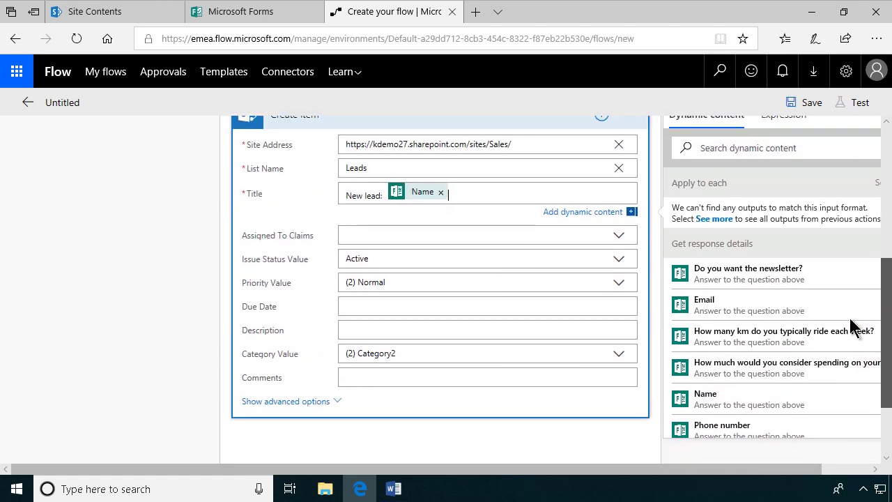
{"action": "left_click", "coordinate": [351, 325]}
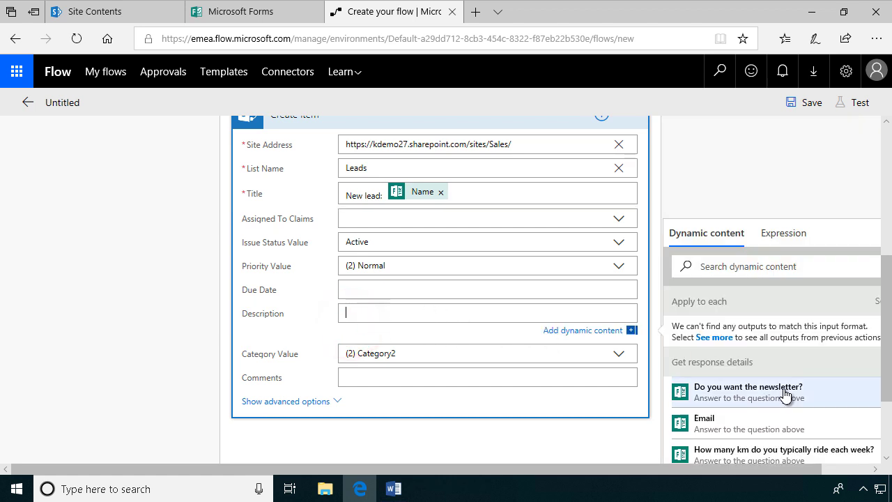
Step: Add an 'Email:' line with the respondent's Email answer to the Description
{"action": "left_click_drag", "start_coordinate": [883, 358], "coordinate": [888, 395]}
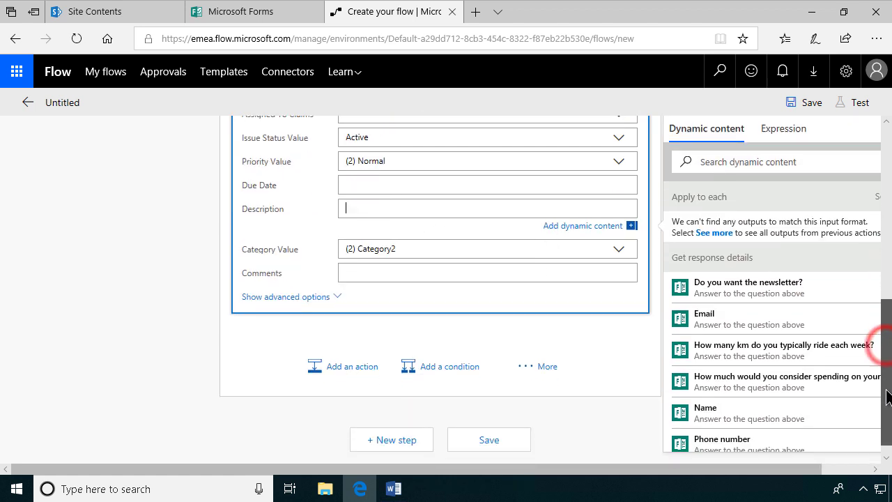
{"action": "left_click", "coordinate": [735, 318]}
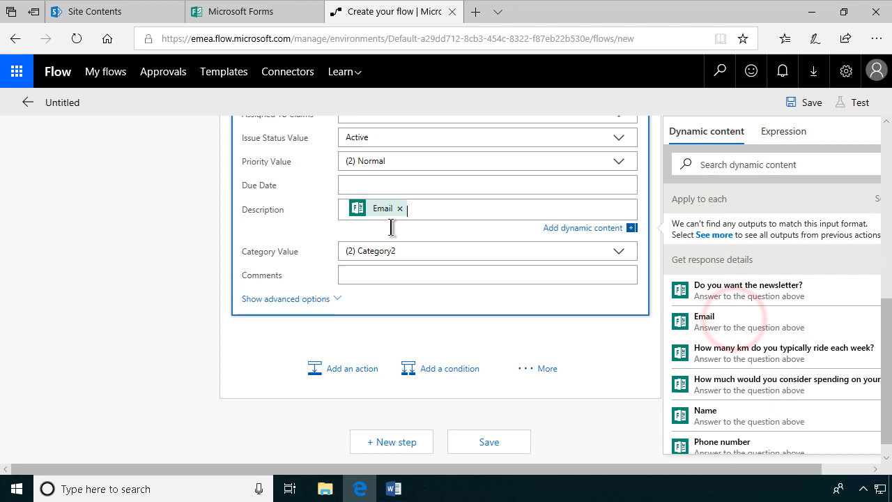
{"action": "key", "text": "Home"}
{"action": "type", "text": "Email"}
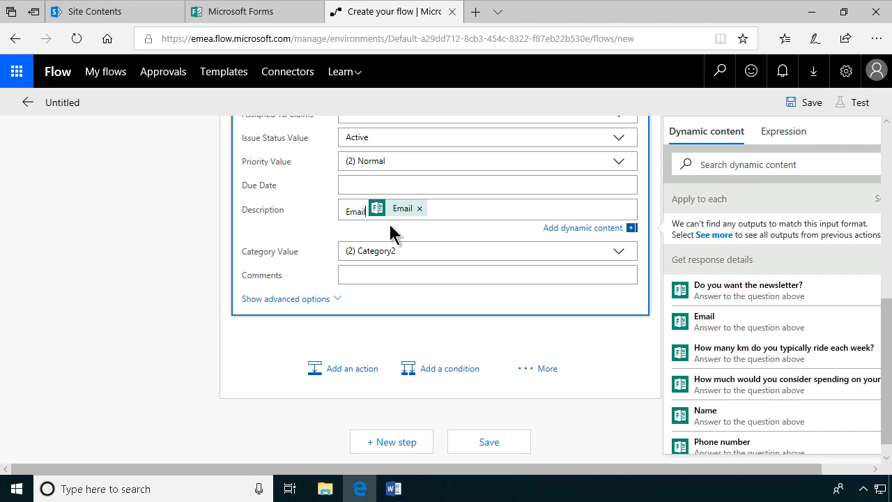
{"action": "type", "text": ":"}
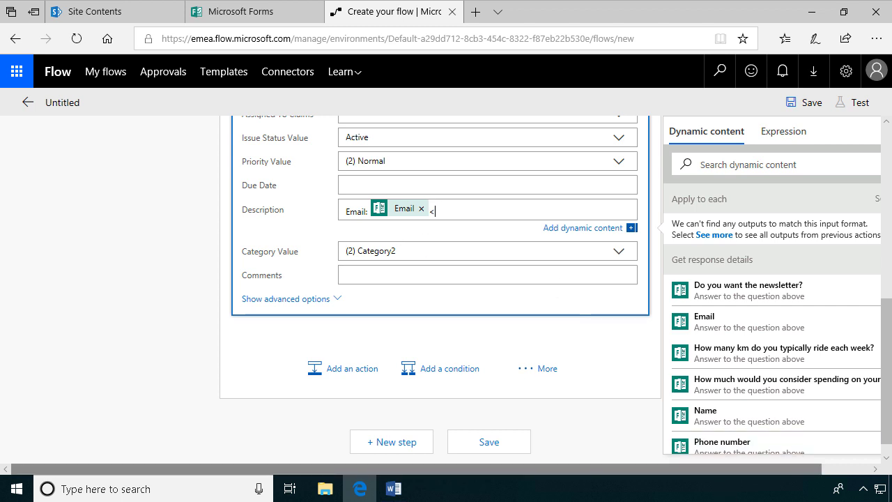
{"action": "type", "text": "<"}
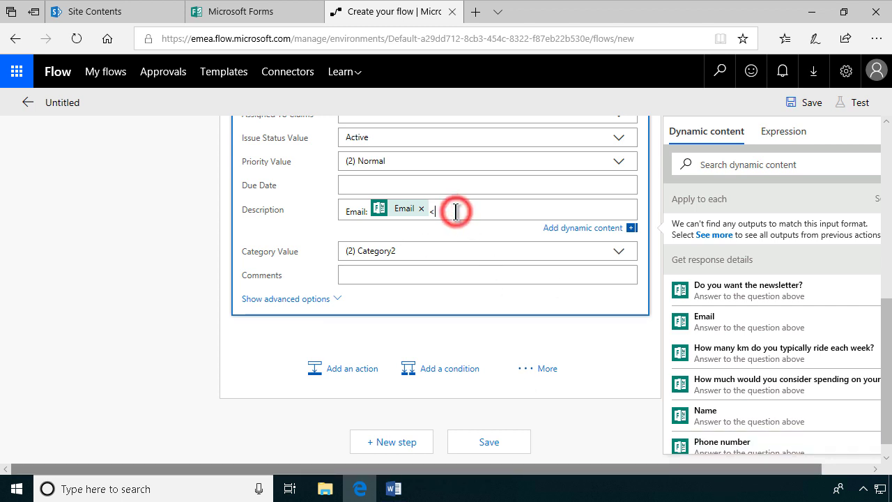
{"action": "type", "text": "br>"}
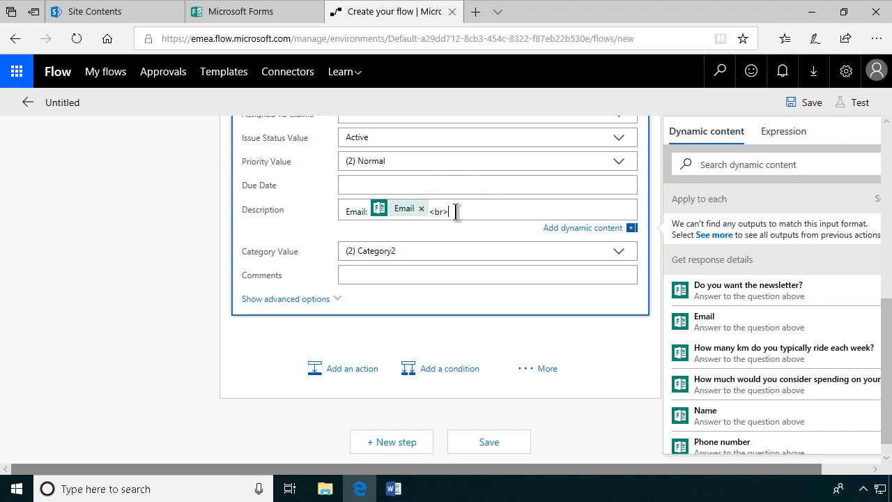
{"action": "key", "text": "Return"}
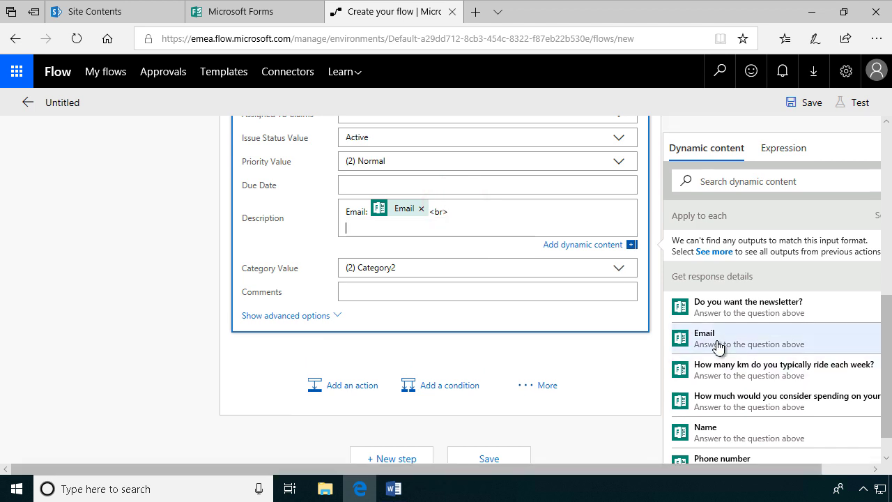
Step: Add a 'Km:' line with the weekly km answer
{"action": "left_click", "coordinate": [342, 230]}
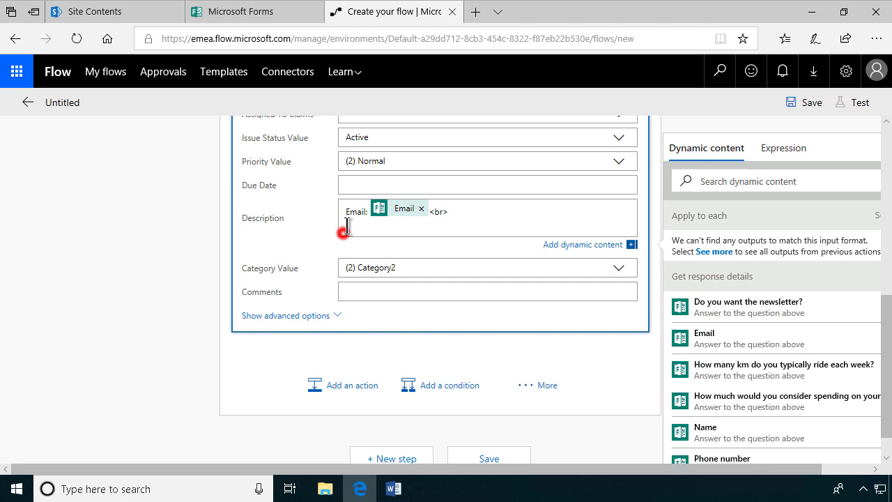
{"action": "type", "text": "Km:"}
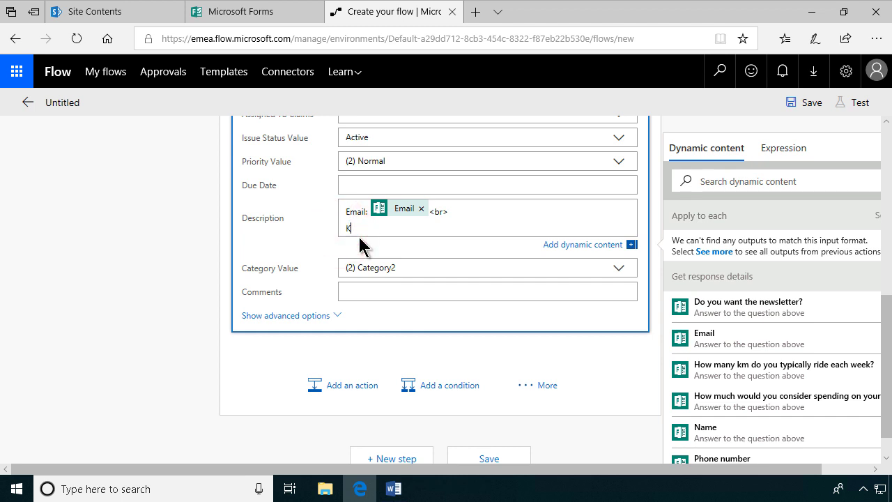
{"action": "left_click", "coordinate": [736, 380]}
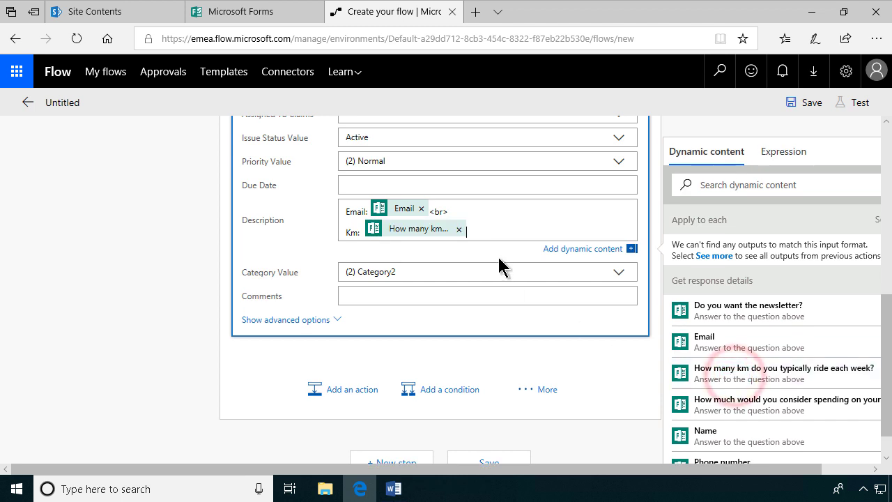
{"action": "left_click", "coordinate": [489, 233]}
{"action": "type", "text": "<br>"}
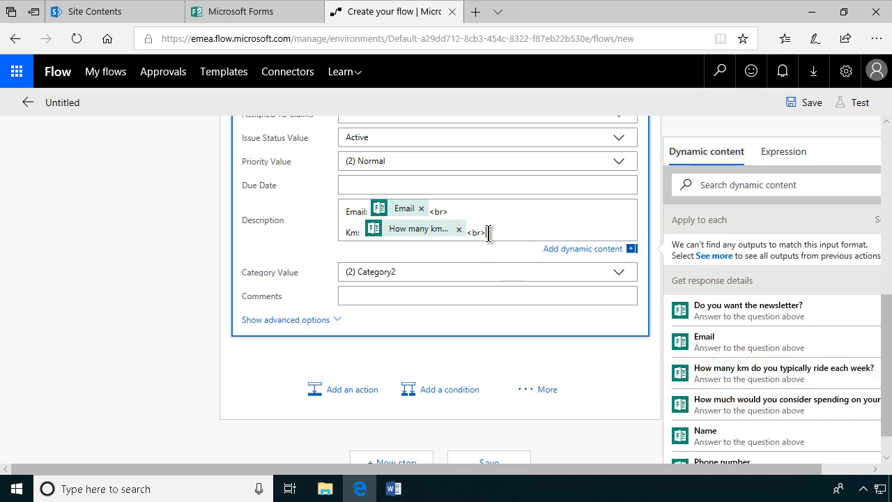
{"action": "key", "text": "Return"}
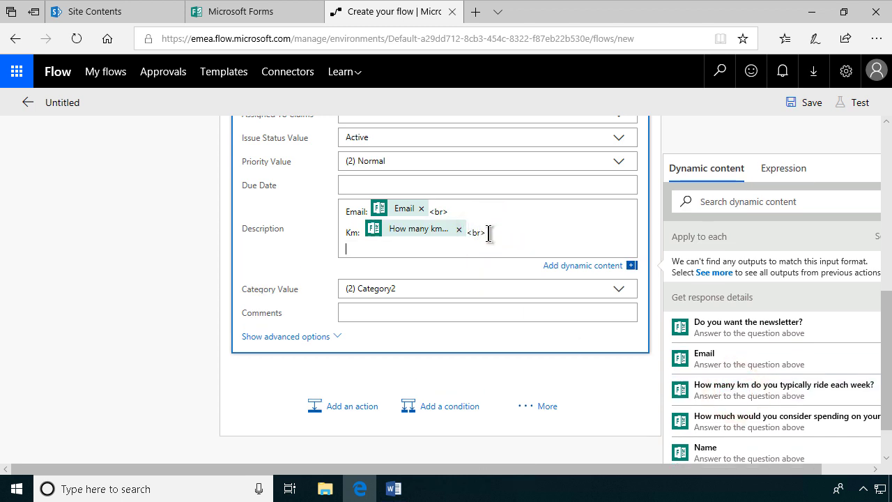
Step: Add a 'Spending:' line with the planned spending answer
{"action": "left_click", "coordinate": [792, 422]}
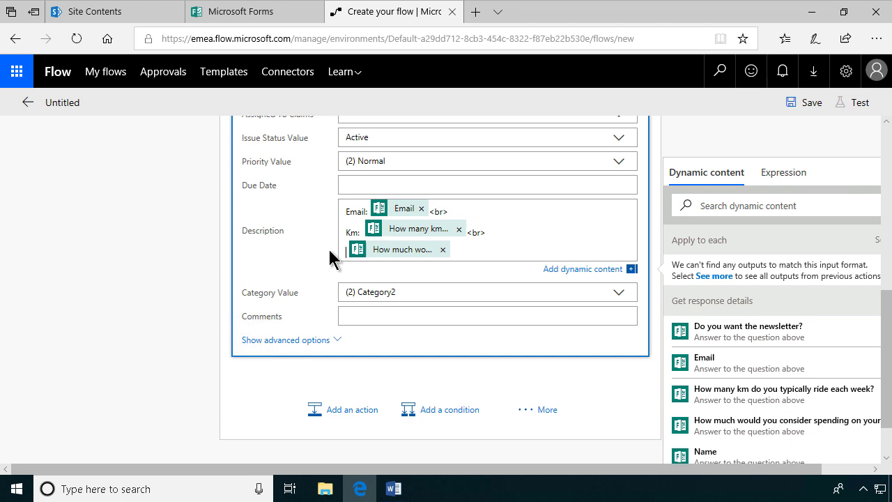
{"action": "type", "text": "Spending"}
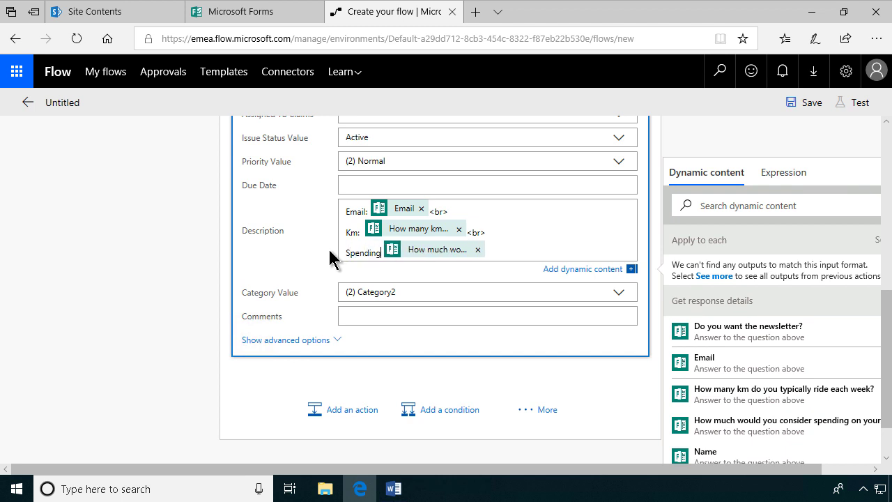
{"action": "type", "text": ":"}
{"action": "key", "text": "End"}
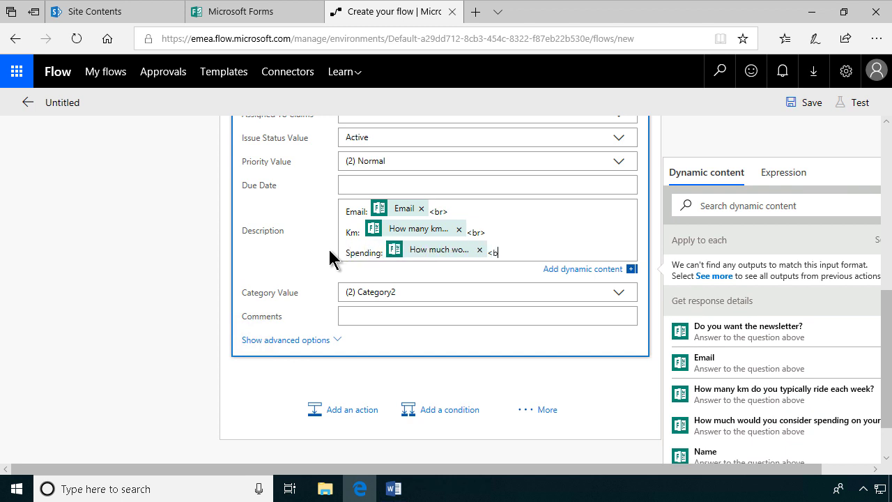
{"action": "key", "text": "Return"}
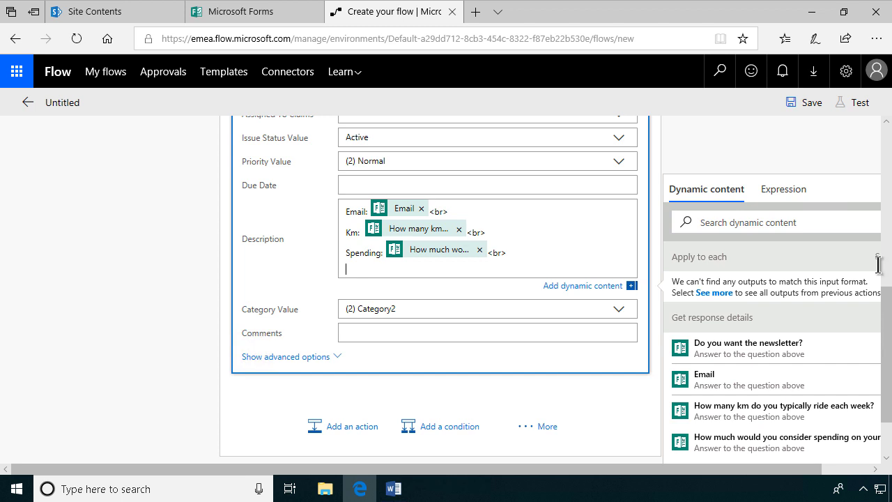
Step: Add 'Feature:' and 'Favorite type:' lines with the bike feature and type answers
{"action": "left_click_drag", "start_coordinate": [885, 360], "coordinate": [883, 391]}
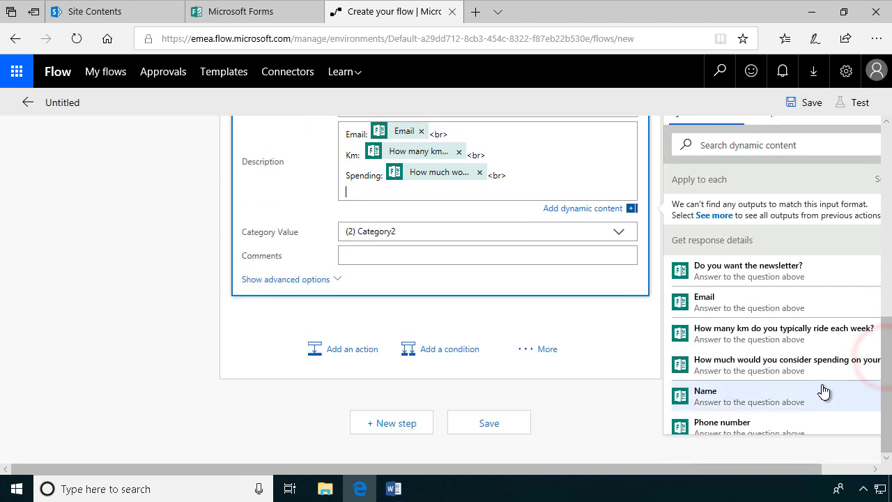
{"action": "scroll", "coordinate": [794, 383], "scroll_direction": "down", "scroll_amount": 2}
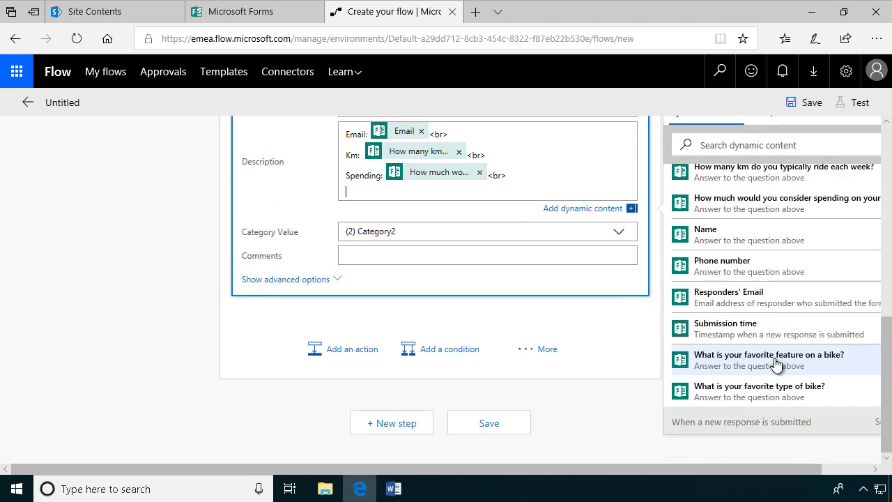
{"action": "left_click", "coordinate": [775, 360]}
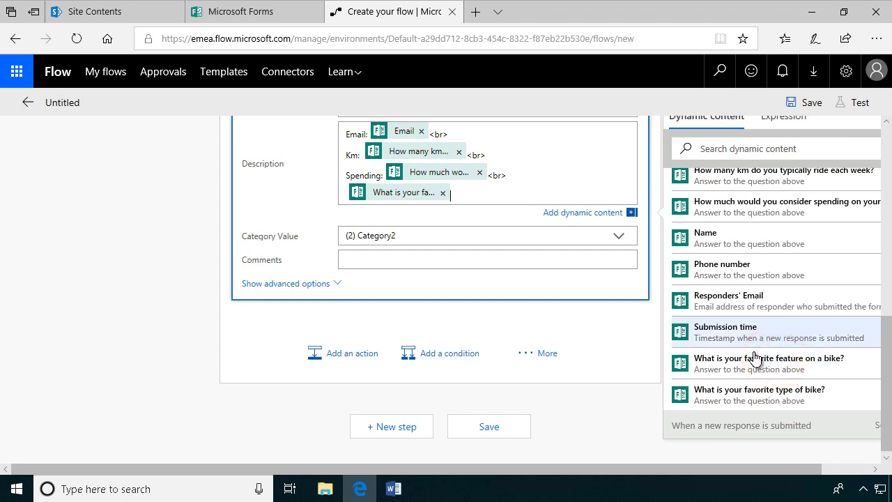
{"action": "type", "text": "Feature:"}
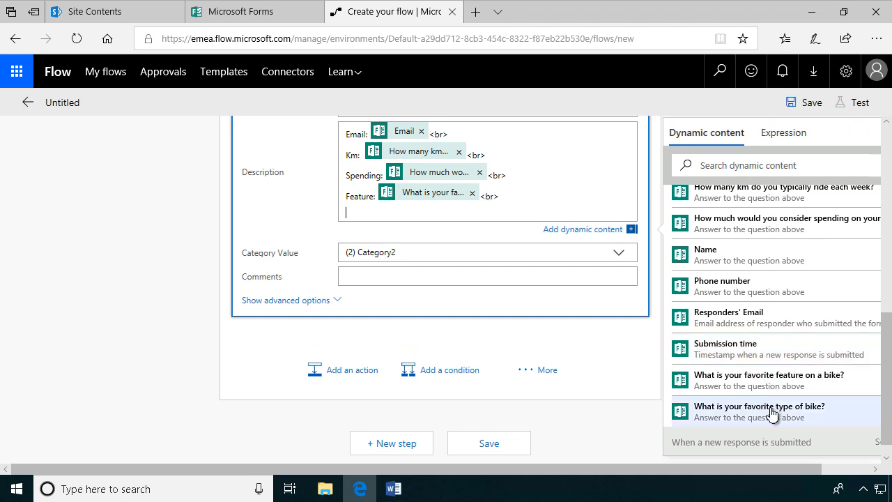
{"action": "left_click", "coordinate": [771, 411]}
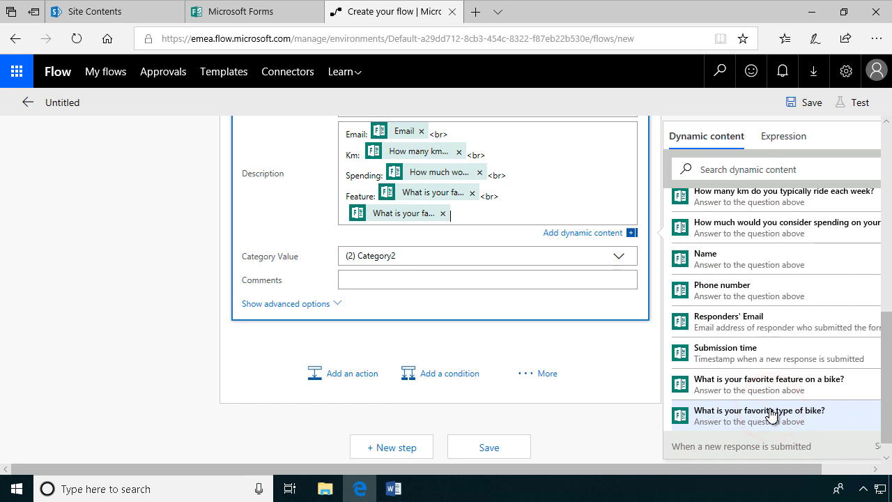
{"action": "type", "text": "Favorite"}
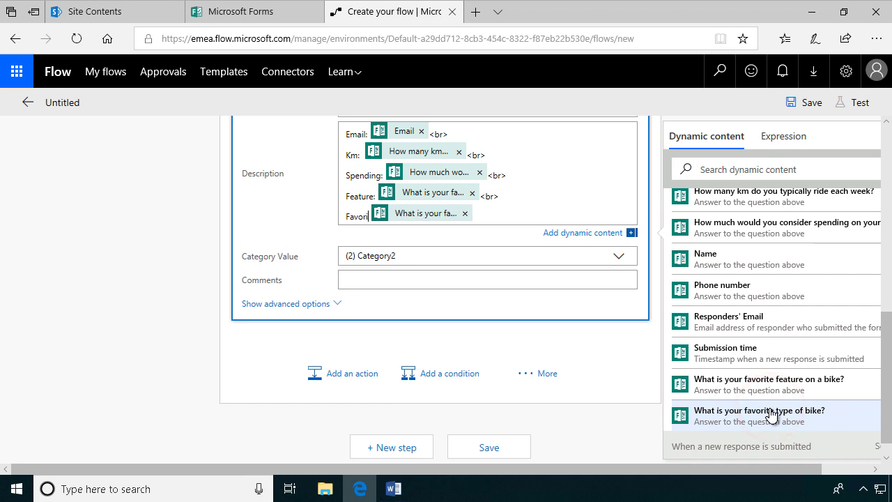
{"action": "type", "text": " type:"}
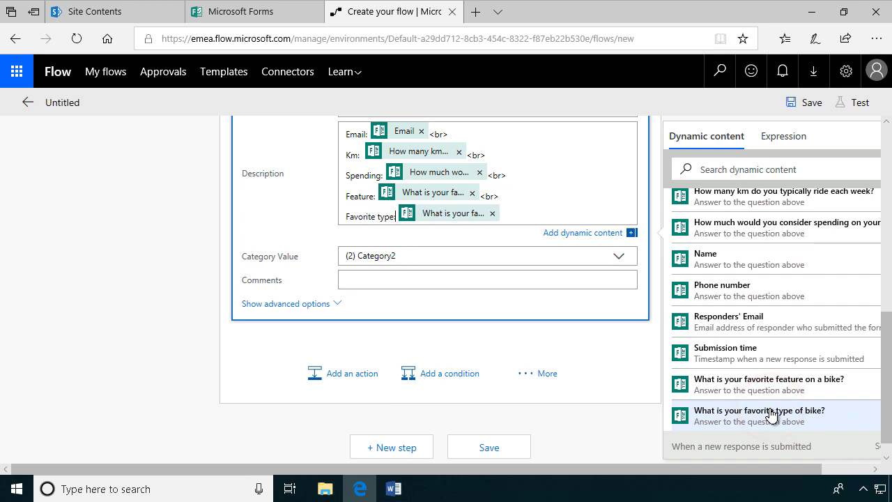
{"action": "key", "text": "End"}
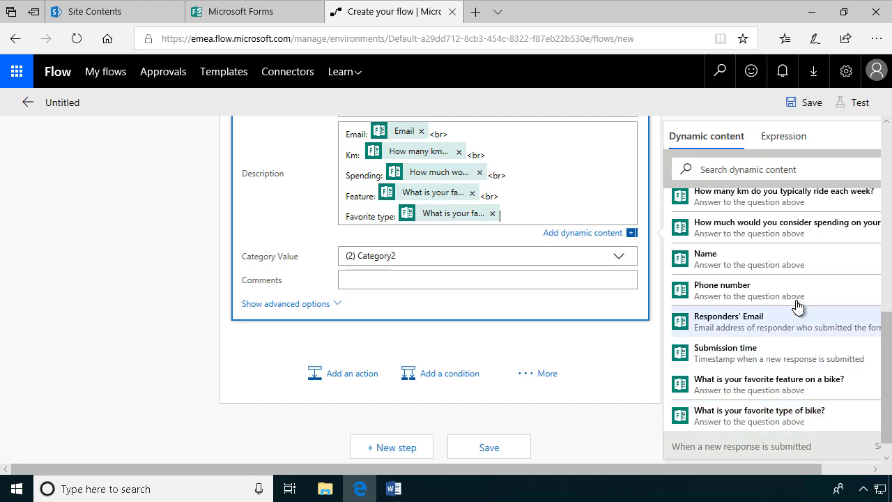
Step: Save the untitled flow with its trigger, loop and Create item step
{"action": "scroll", "coordinate": [505, 329], "scroll_direction": "up", "scroll_amount": 5}
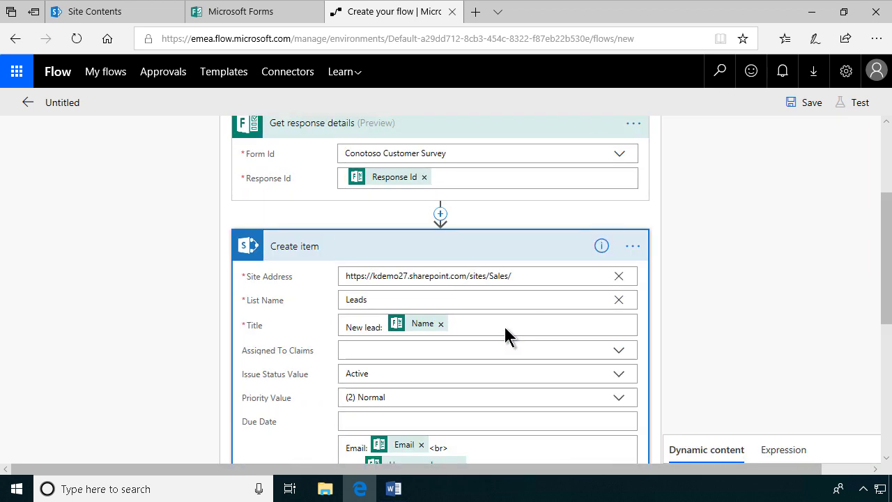
{"action": "scroll", "coordinate": [505, 329], "scroll_direction": "down", "scroll_amount": 3}
{"action": "scroll", "coordinate": [508, 339], "scroll_direction": "up", "scroll_amount": 3}
{"action": "scroll", "coordinate": [508, 338], "scroll_direction": "down", "scroll_amount": 5}
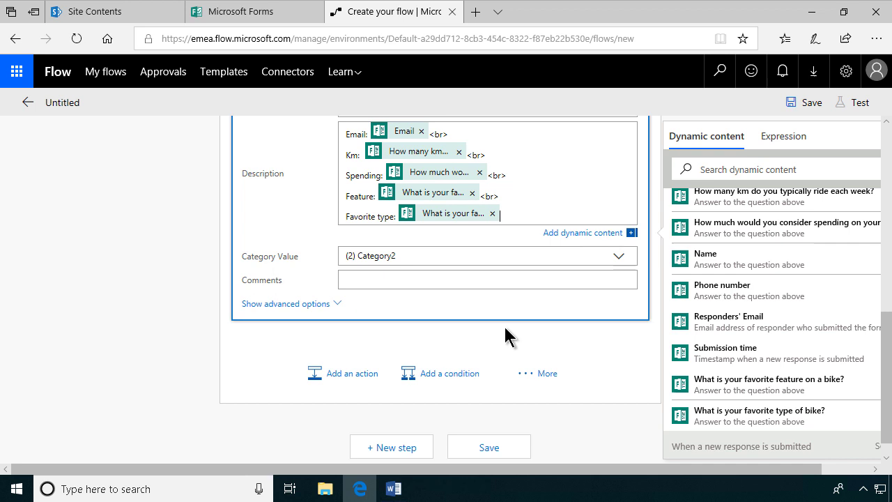
{"action": "scroll", "coordinate": [508, 339], "scroll_direction": "up", "scroll_amount": 2}
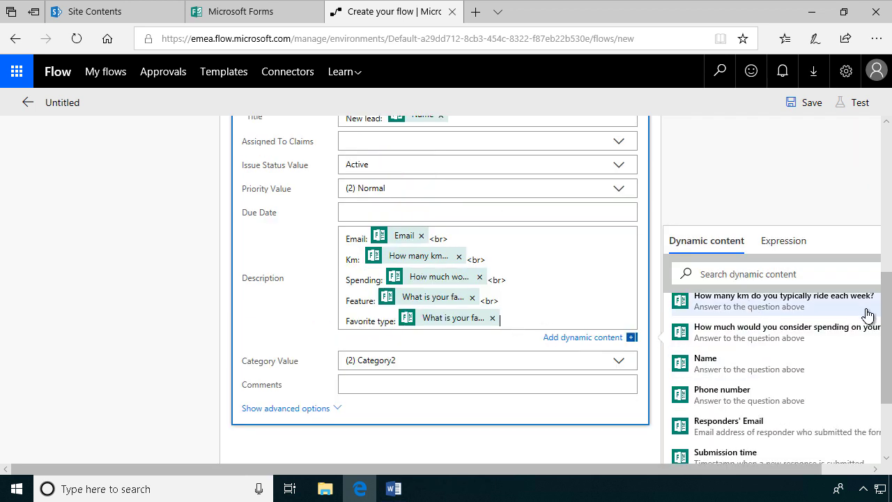
{"action": "scroll", "coordinate": [885, 304], "scroll_direction": "down", "scroll_amount": 1}
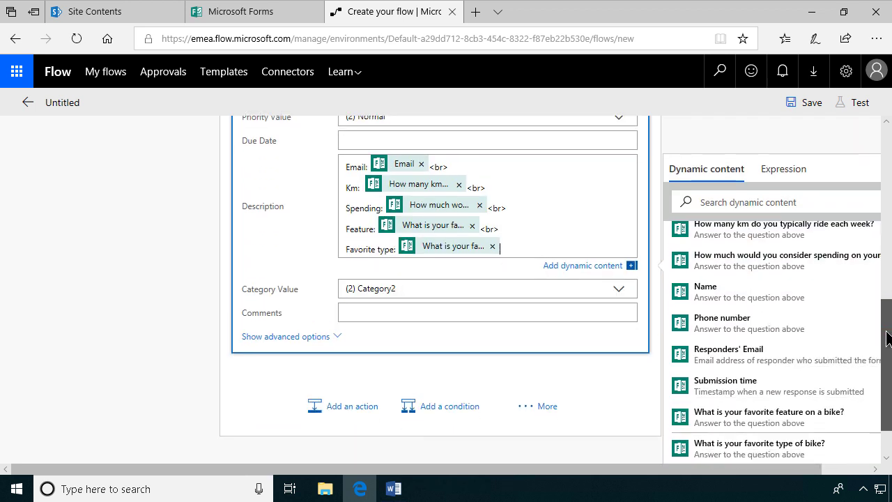
{"action": "scroll", "coordinate": [886, 338], "scroll_direction": "down", "scroll_amount": 1}
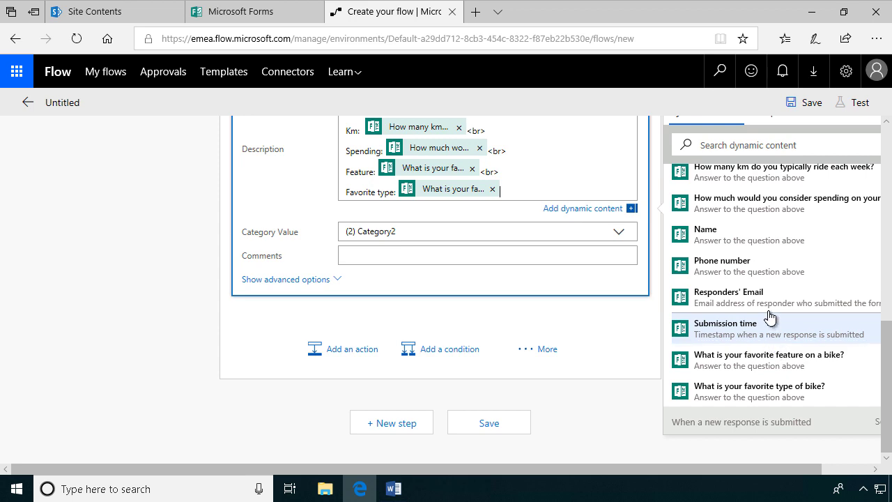
{"action": "scroll", "coordinate": [857, 364], "scroll_direction": "down", "scroll_amount": 1}
{"action": "left_click_drag", "start_coordinate": [886, 358], "coordinate": [879, 168]}
{"action": "left_click", "coordinate": [808, 103]}
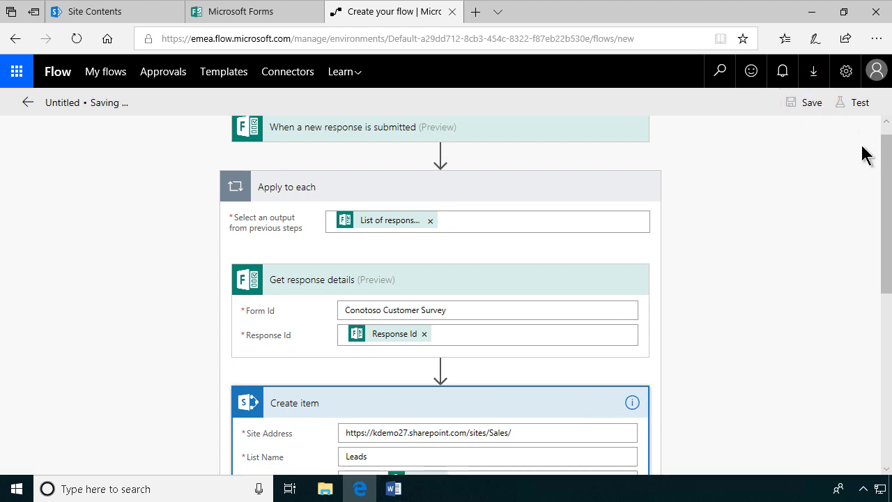
Step: Rename the flow to 'Forms Survey to SP Lead Item'
{"action": "left_click", "coordinate": [175, 102]}
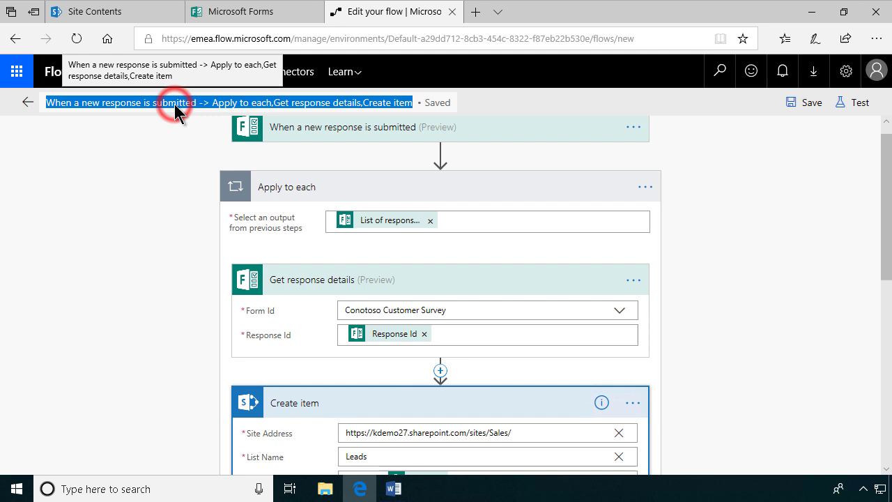
{"action": "type", "text": "Surve"}
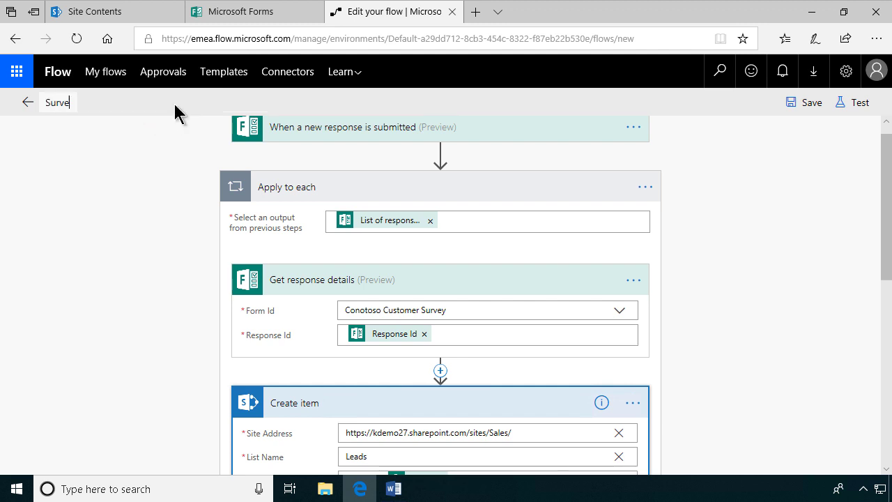
{"action": "type", "text": "y to Lea"}
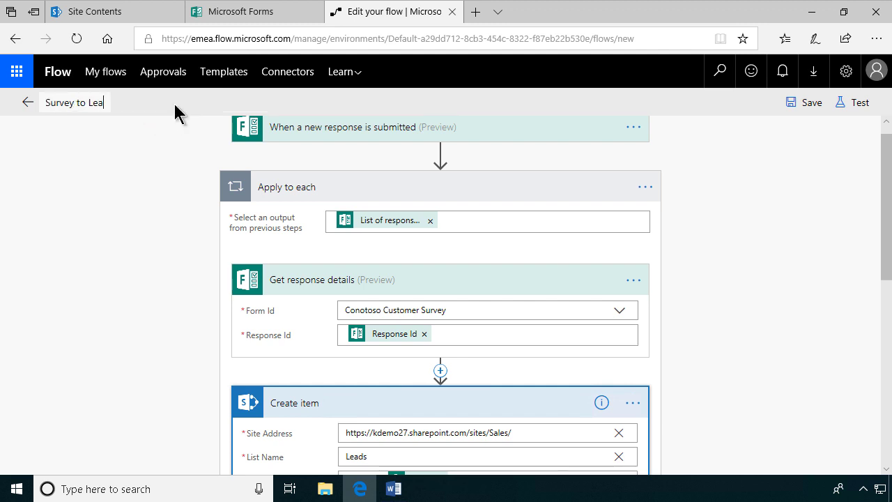
{"action": "type", "text": "d"}
{"action": "key", "text": "Home"}
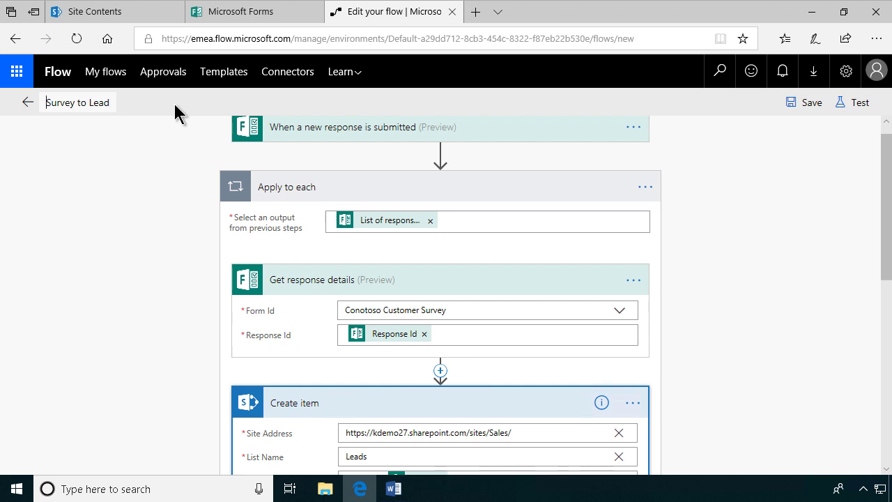
{"action": "type", "text": "Forms"}
{"action": "key", "text": "ctrl+Right"}
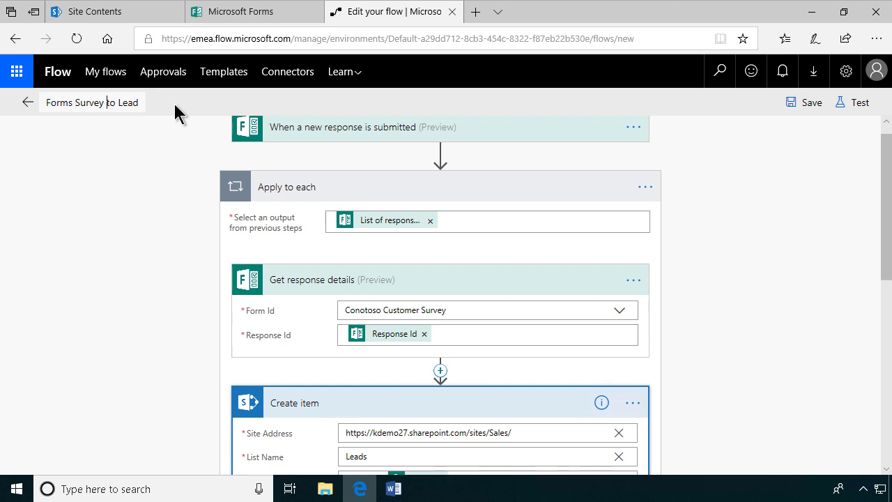
{"action": "type", "text": "SP"}
{"action": "key", "text": "End"}
{"action": "type", "text": "I"}
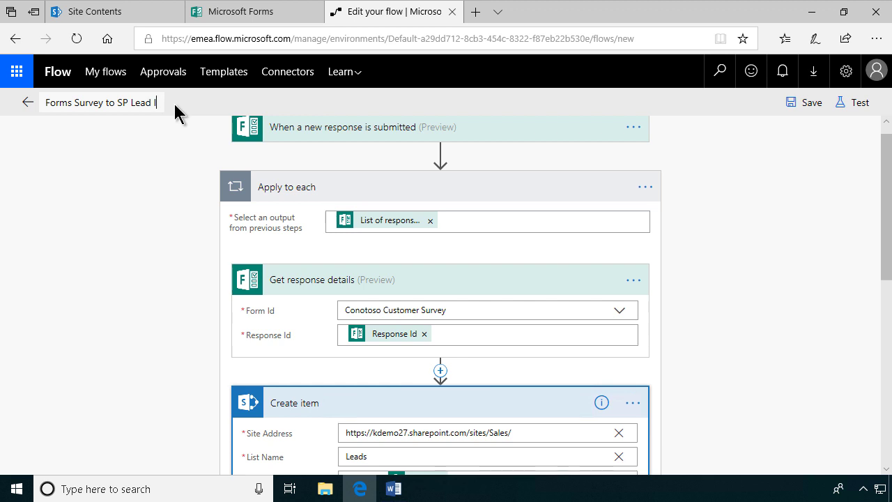
{"action": "type", "text": "tem"}
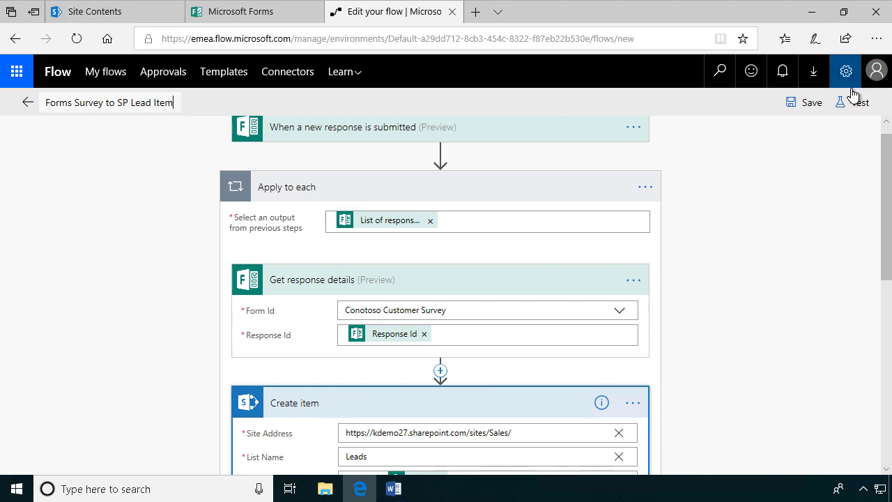
Step: Save and start a test that waits for a manually submitted form response
{"action": "left_click", "coordinate": [857, 104]}
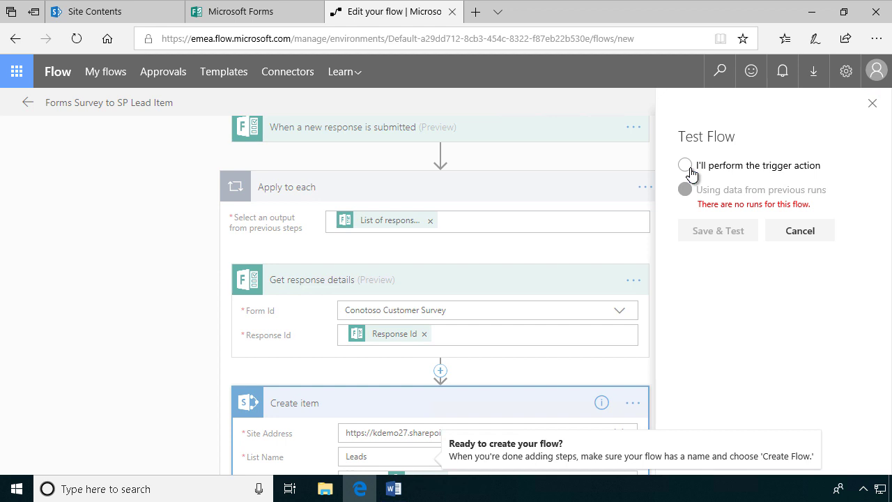
{"action": "left_click", "coordinate": [687, 166]}
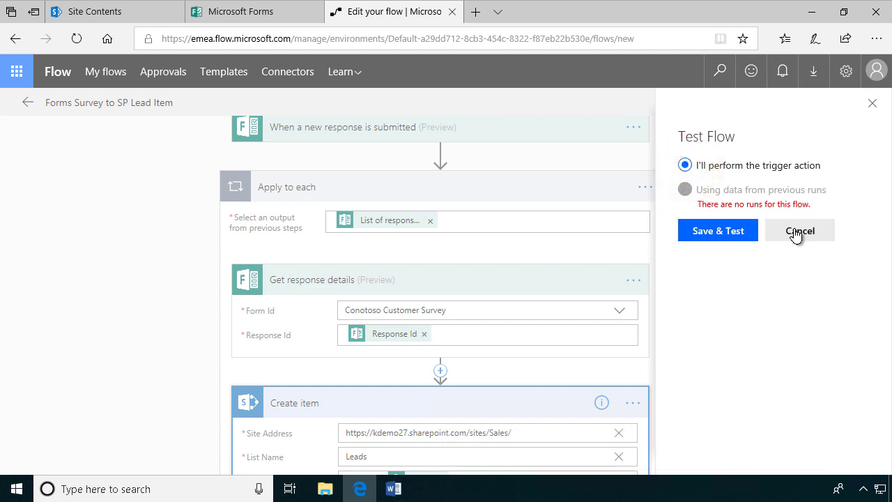
{"action": "left_click", "coordinate": [708, 237]}
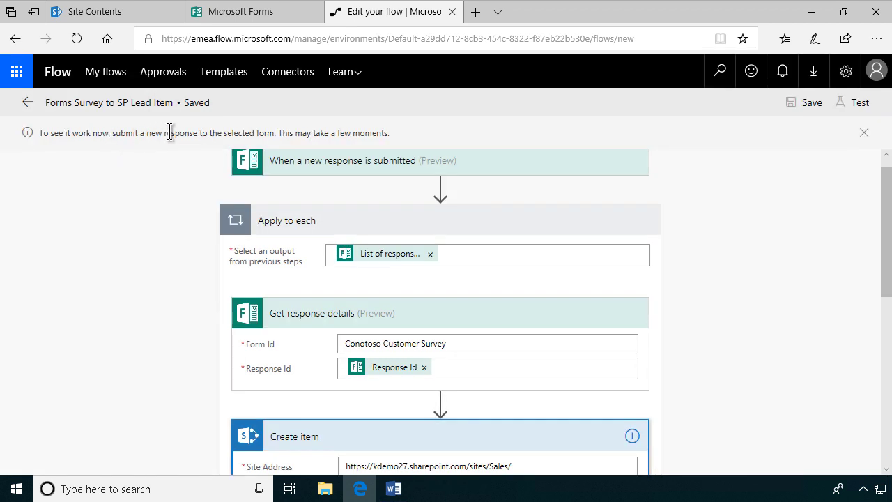
Step: Preview the survey as a respondent and choose City as favorite bike type
{"action": "left_click", "coordinate": [240, 14]}
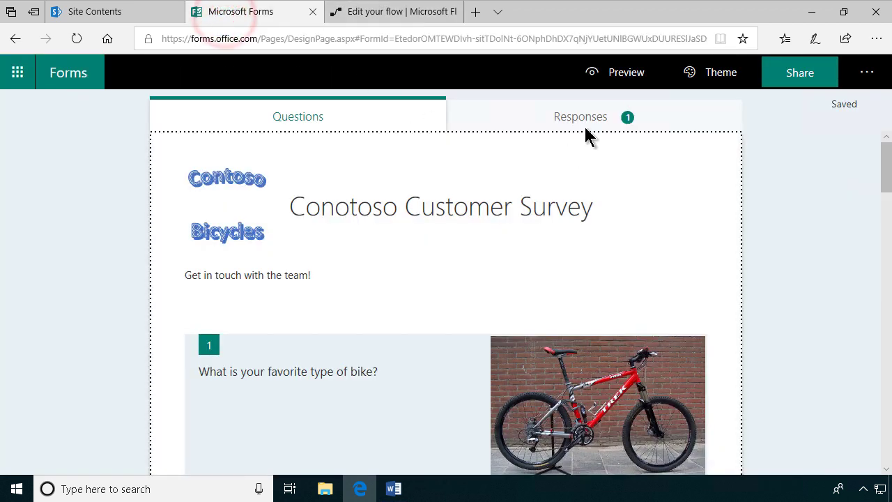
{"action": "left_click", "coordinate": [620, 74]}
{"action": "scroll", "coordinate": [284, 314], "scroll_direction": "down", "scroll_amount": 2}
{"action": "scroll", "coordinate": [284, 319], "scroll_direction": "down", "scroll_amount": 1}
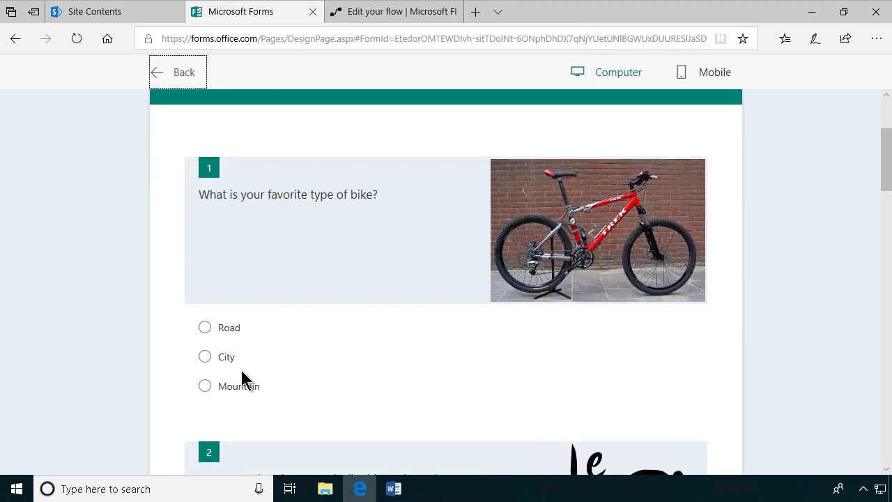
{"action": "left_click", "coordinate": [203, 358]}
{"action": "scroll", "coordinate": [309, 364], "scroll_direction": "down", "scroll_amount": 5}
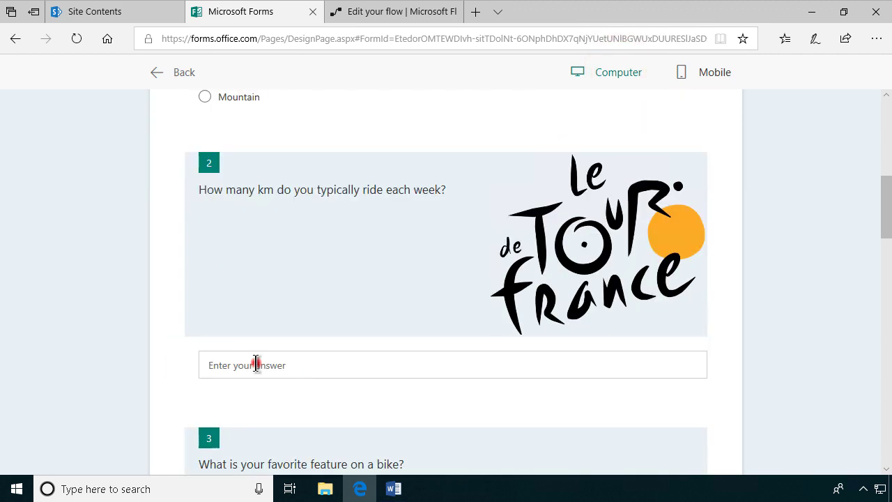
Step: Answer 40 weekly km, Breaks as favorite feature, and 500 - 700$ spending
{"action": "left_click", "coordinate": [257, 363]}
{"action": "type", "text": "40"}
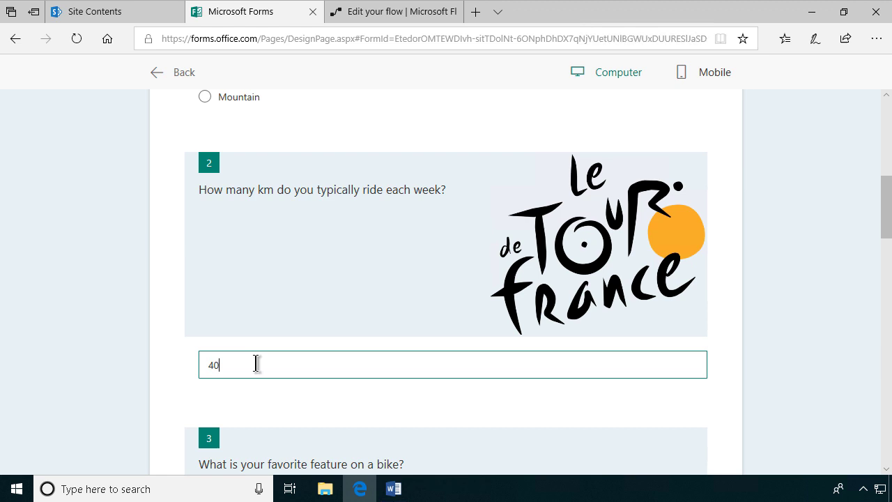
{"action": "scroll", "coordinate": [273, 365], "scroll_direction": "down", "scroll_amount": 3}
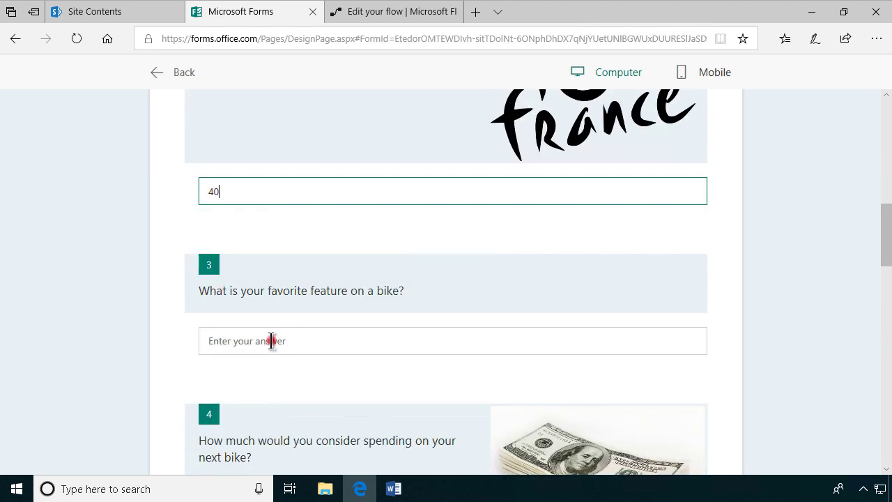
{"action": "left_click", "coordinate": [271, 340]}
{"action": "type", "text": "Breaks"}
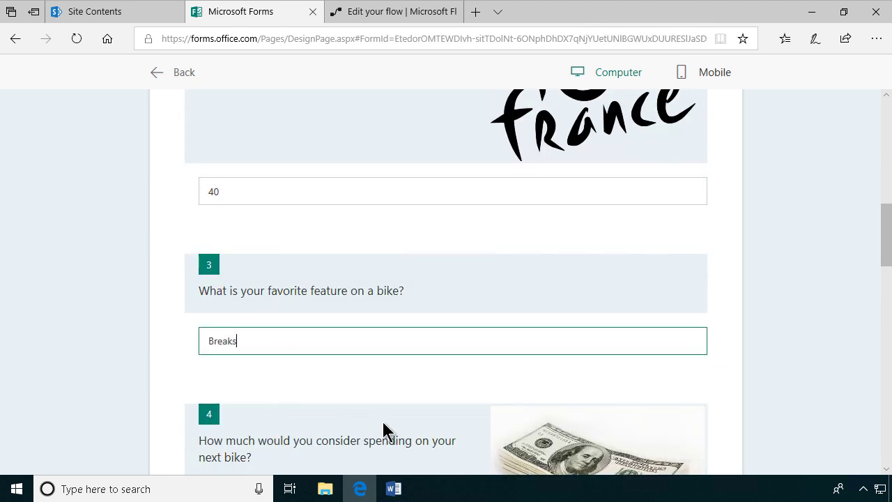
{"action": "scroll", "coordinate": [383, 429], "scroll_direction": "down", "scroll_amount": 3}
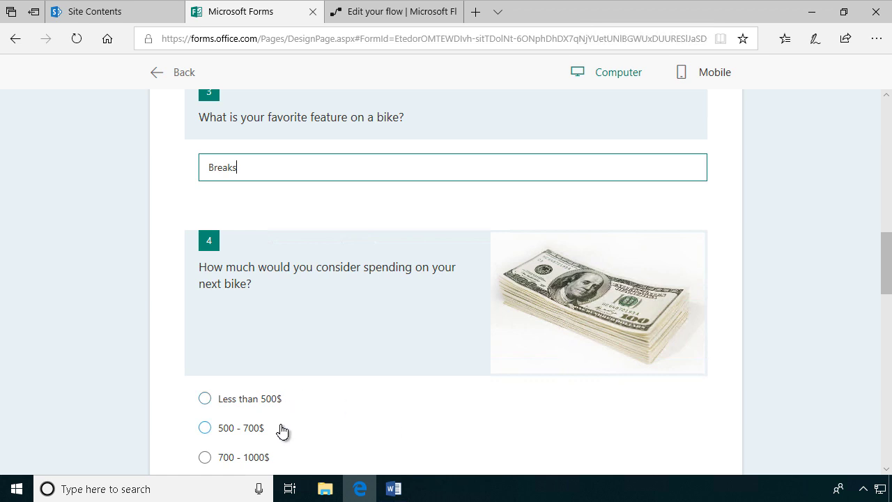
{"action": "scroll", "coordinate": [283, 430], "scroll_direction": "down", "scroll_amount": 1}
{"action": "left_click", "coordinate": [205, 370]}
Step: Fill in the respondent's name, phone number and e-mail address
{"action": "scroll", "coordinate": [373, 427], "scroll_direction": "down", "scroll_amount": 5}
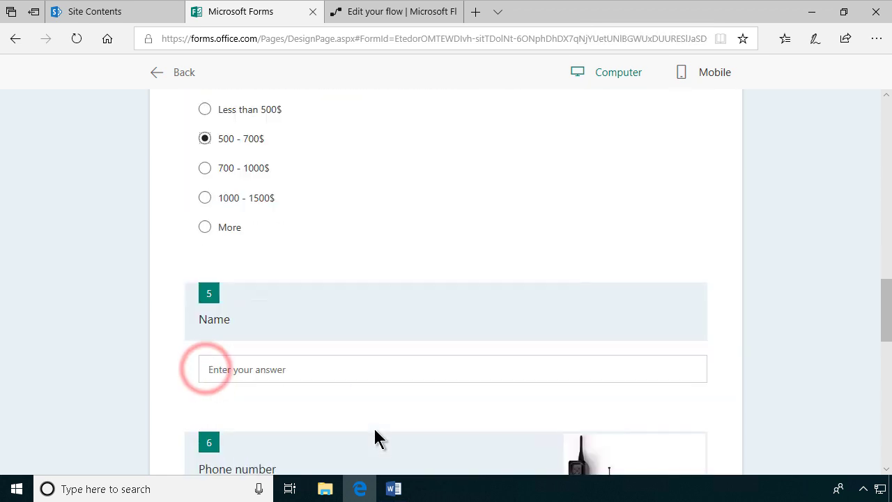
{"action": "left_click", "coordinate": [254, 304]}
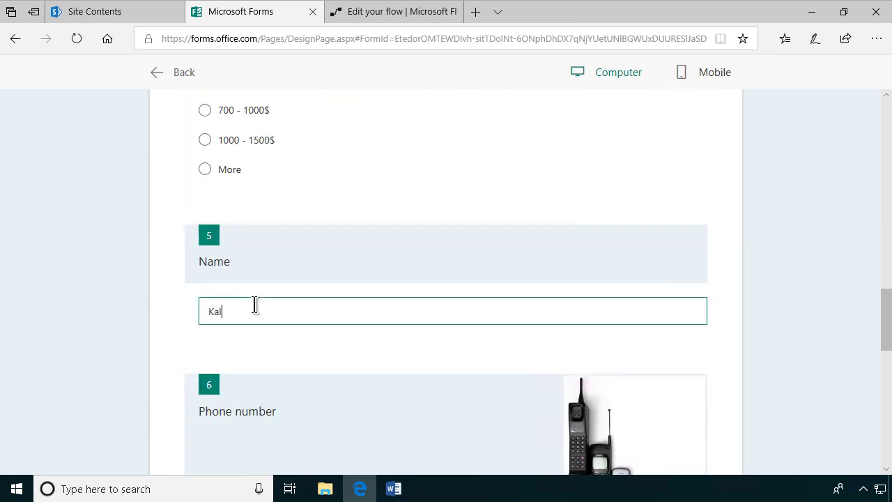
{"action": "scroll", "coordinate": [369, 299], "scroll_direction": "down", "scroll_amount": 5}
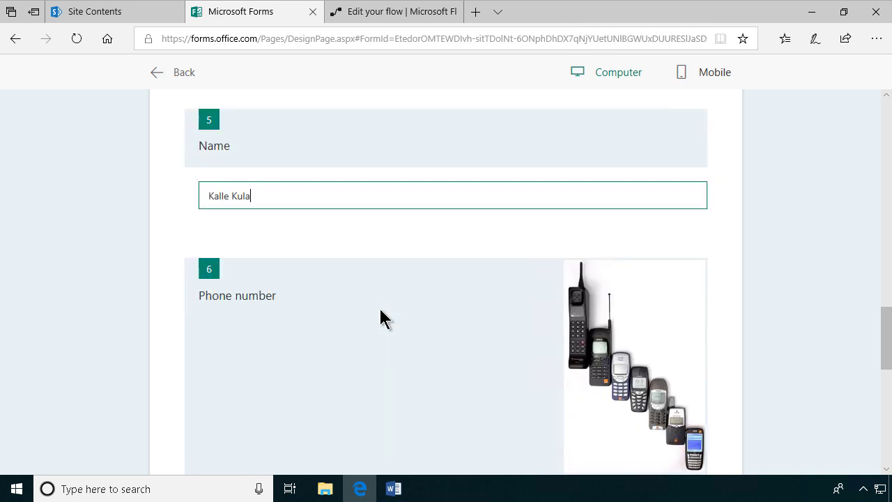
{"action": "left_click", "coordinate": [286, 331]}
{"action": "type", "text": "7879798"}
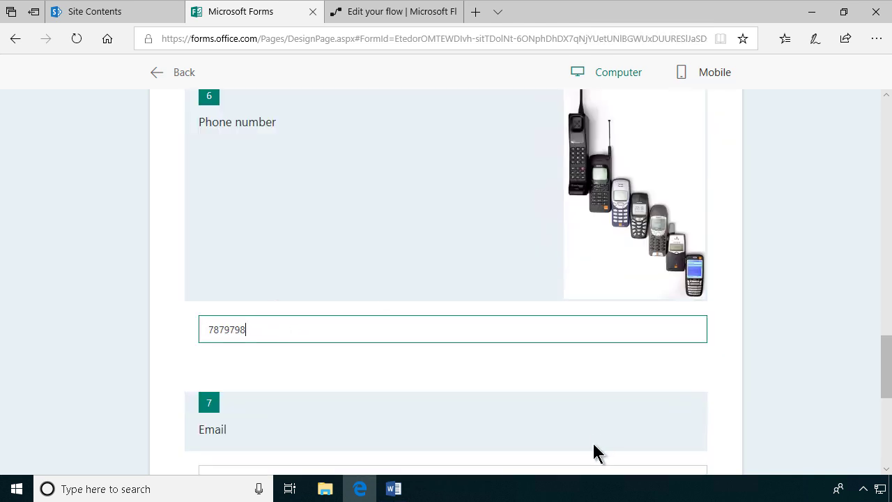
{"action": "scroll", "coordinate": [594, 445], "scroll_direction": "down", "scroll_amount": 3}
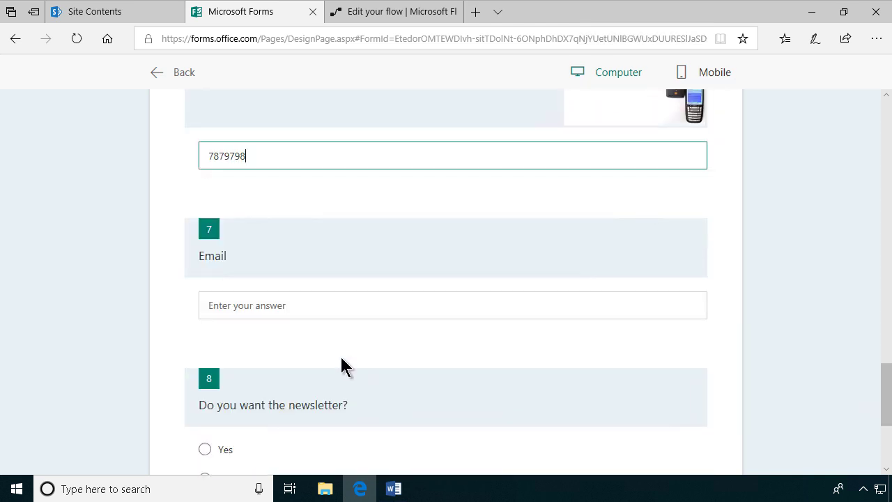
{"action": "left_click", "coordinate": [285, 307]}
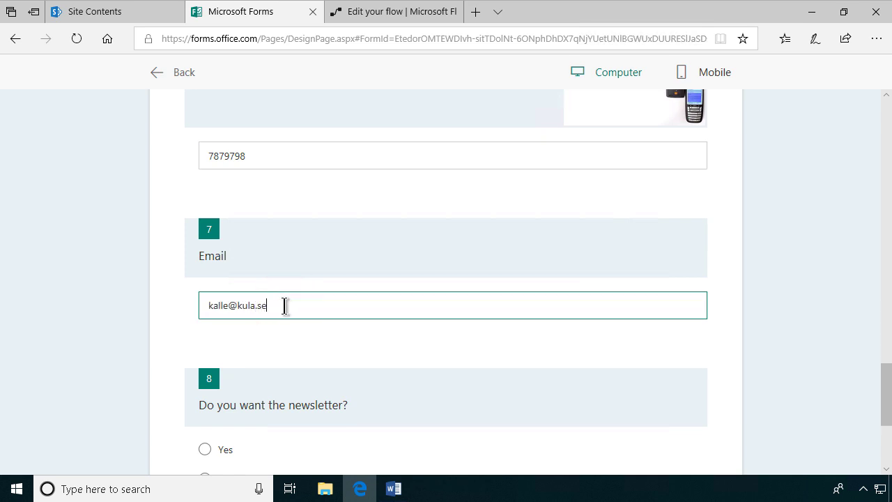
Step: Answer Yes to the newsletter, submit the response, and check the flow run
{"action": "scroll", "coordinate": [253, 338], "scroll_direction": "down", "scroll_amount": 3}
{"action": "left_click", "coordinate": [206, 277]}
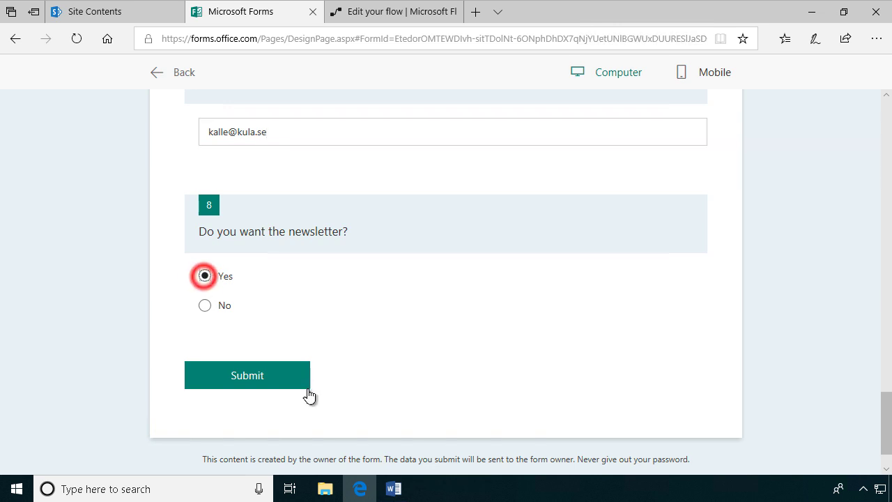
{"action": "left_click", "coordinate": [256, 380]}
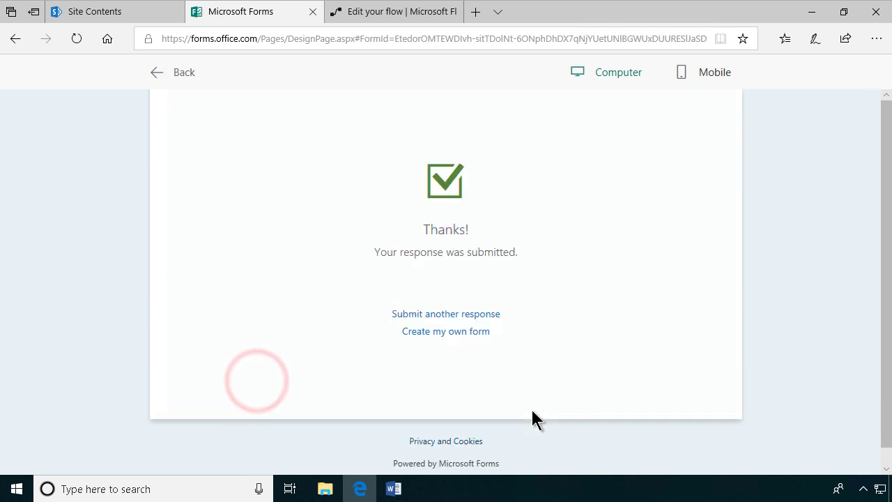
{"action": "left_click", "coordinate": [372, 16]}
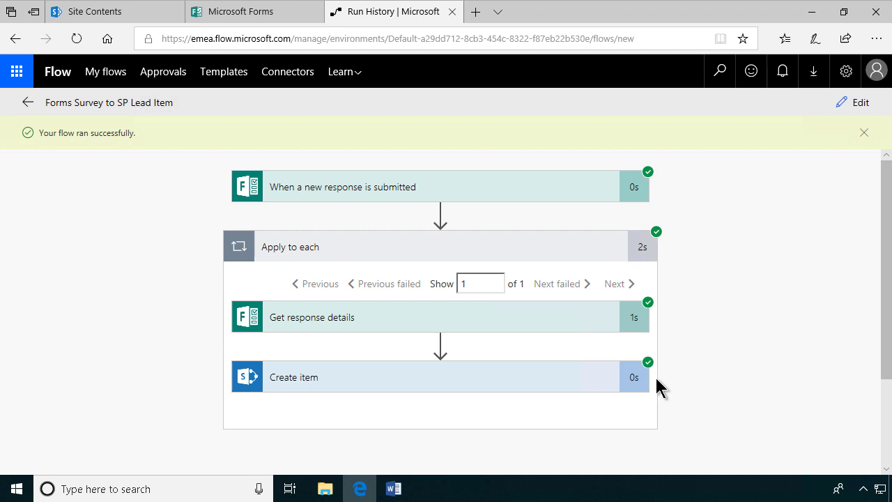
Step: Refresh Site Contents and open the new lead in the Leads list
{"action": "left_click", "coordinate": [111, 14]}
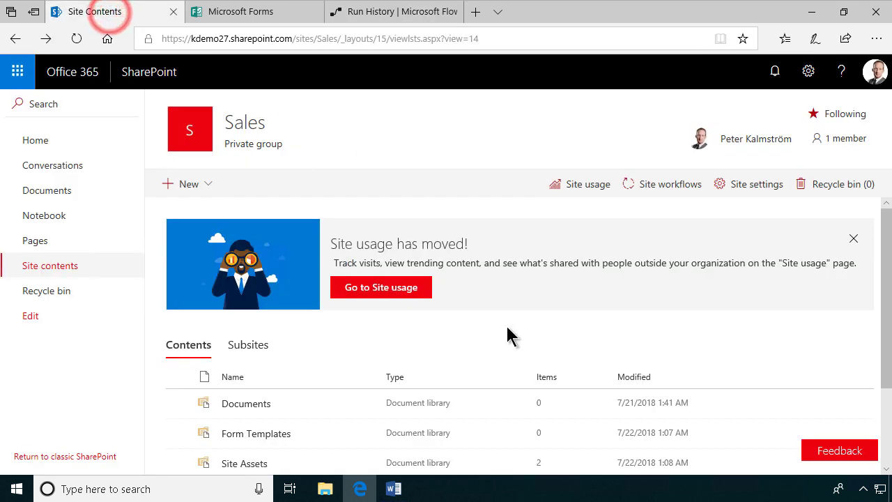
{"action": "left_click", "coordinate": [75, 36]}
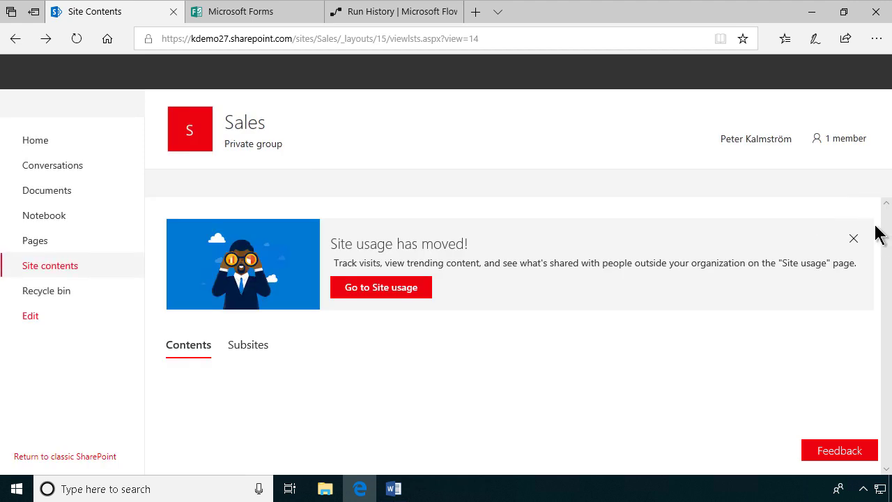
{"action": "scroll", "coordinate": [881, 244], "scroll_direction": "down", "scroll_amount": 2}
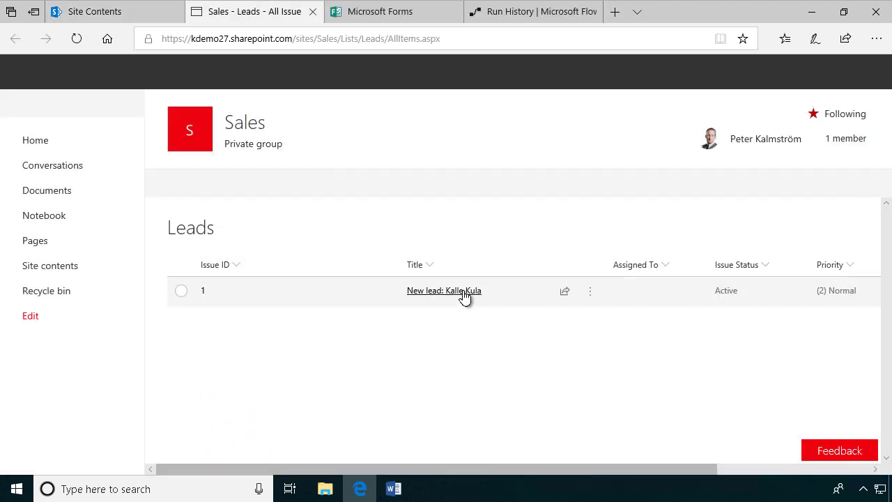
{"action": "left_click", "coordinate": [451, 298]}
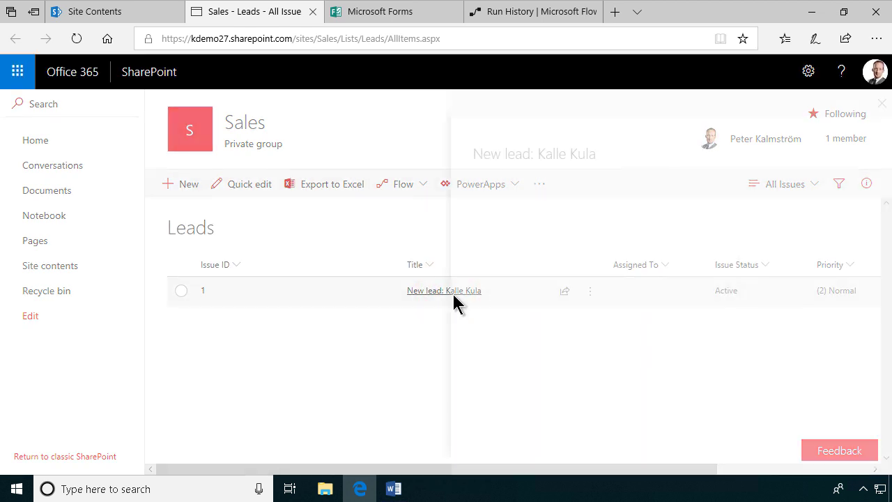
Step: Expand the lead's full Description, then return to the form's thank-you page
{"action": "scroll", "coordinate": [617, 263], "scroll_direction": "down", "scroll_amount": 2}
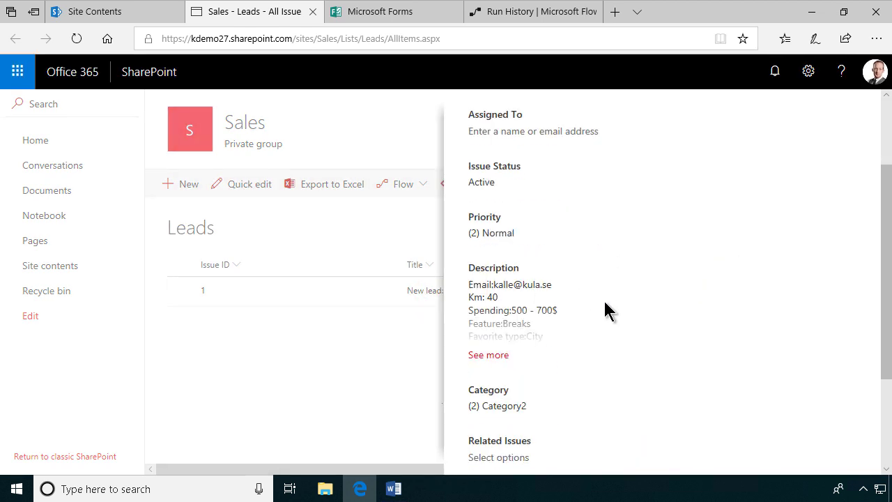
{"action": "left_click", "coordinate": [494, 355]}
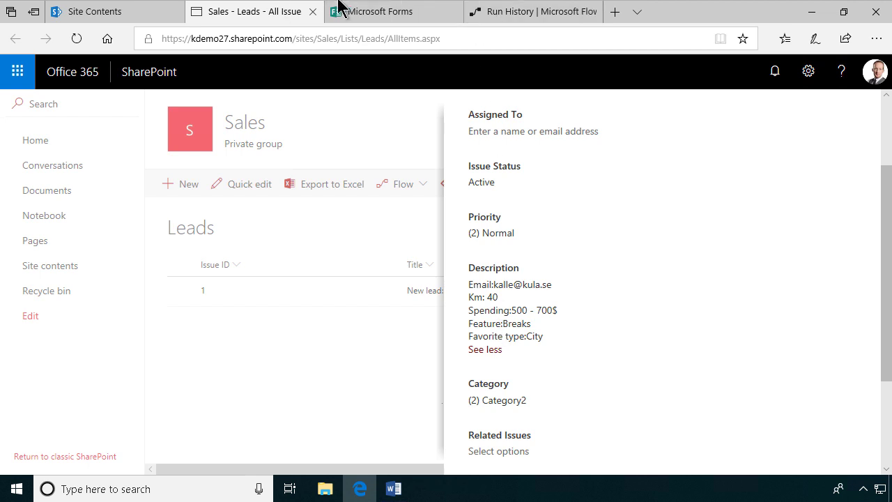
{"action": "scroll", "coordinate": [620, 311], "scroll_direction": "up", "scroll_amount": 2}
{"action": "scroll", "coordinate": [607, 332], "scroll_direction": "down", "scroll_amount": 3}
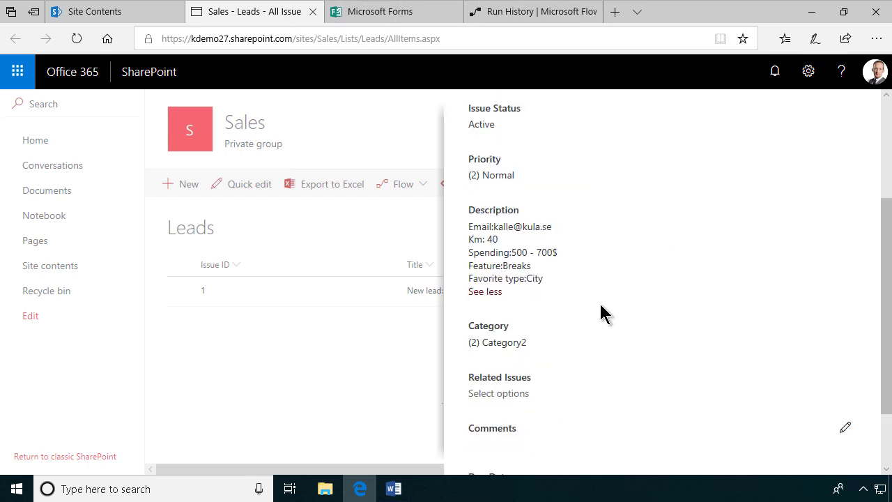
{"action": "left_click", "coordinate": [400, 10]}
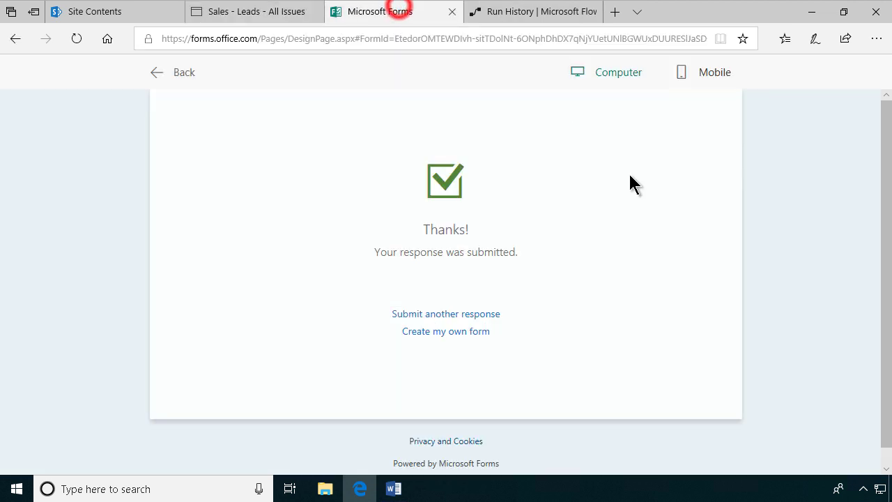
Step: Reopen the flow from its run result for editing and click into the Create item Description
{"action": "left_click", "coordinate": [532, 10]}
{"action": "left_click", "coordinate": [852, 103]}
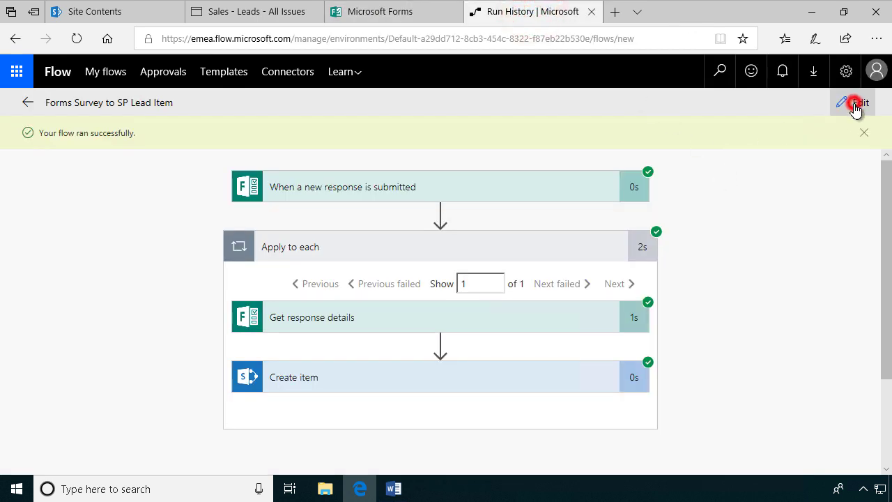
{"action": "scroll", "coordinate": [463, 369], "scroll_direction": "down", "scroll_amount": 2}
{"action": "scroll", "coordinate": [461, 369], "scroll_direction": "down", "scroll_amount": 3}
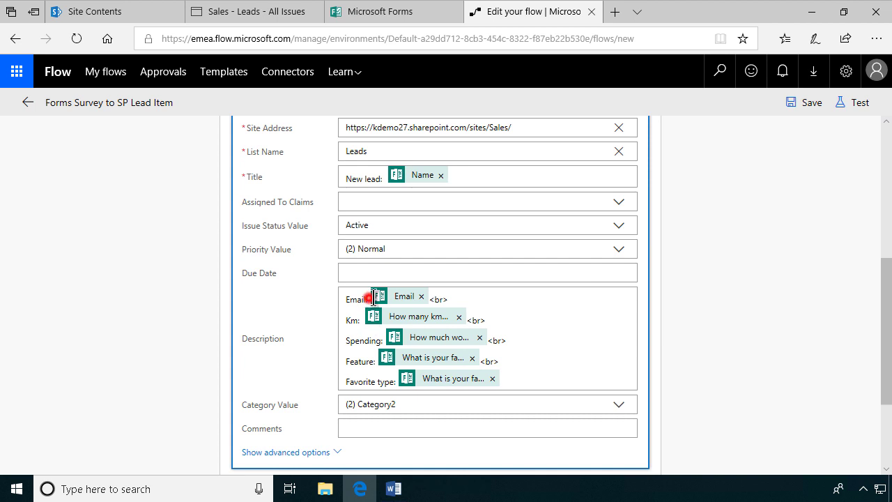
{"action": "left_click", "coordinate": [374, 298]}
{"action": "left_click", "coordinate": [362, 298]}
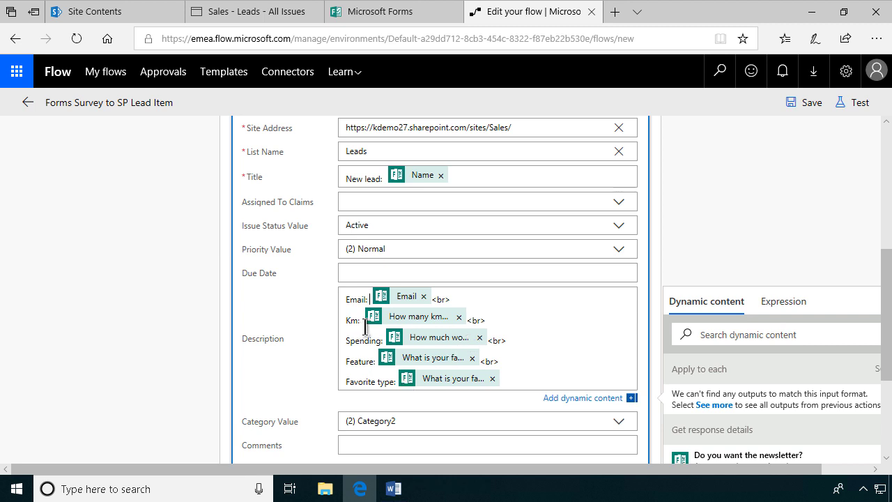
Step: Add ':' after the Feature line, then a new 'Phone:' line holding the Phone number answer
{"action": "left_click", "coordinate": [386, 338]}
{"action": "left_click", "coordinate": [375, 364]}
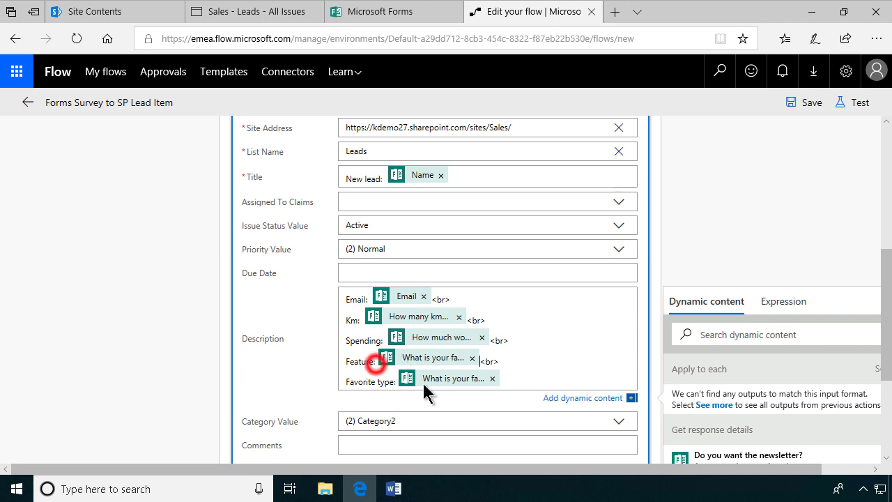
{"action": "left_click", "coordinate": [377, 362]}
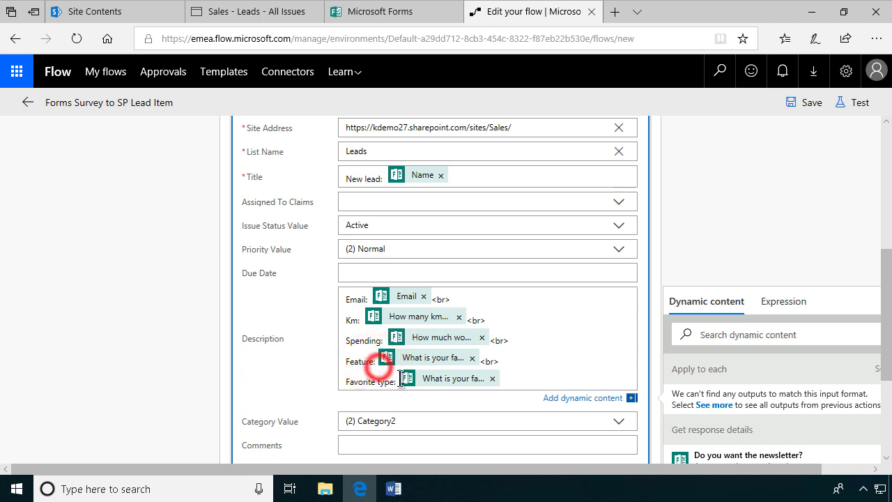
{"action": "left_click", "coordinate": [369, 361]}
{"action": "key", "text": "Right"}
{"action": "key", "text": "Right"}
{"action": "key", "text": "Right"}
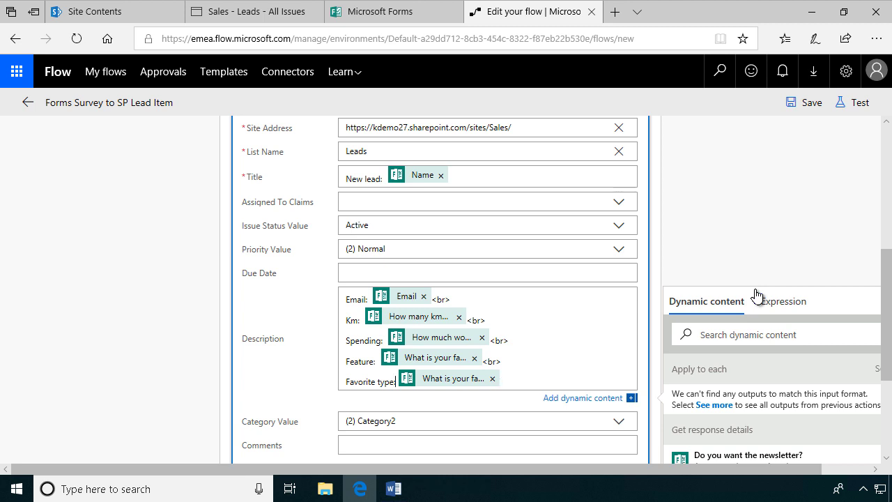
{"action": "type", "text": ":"}
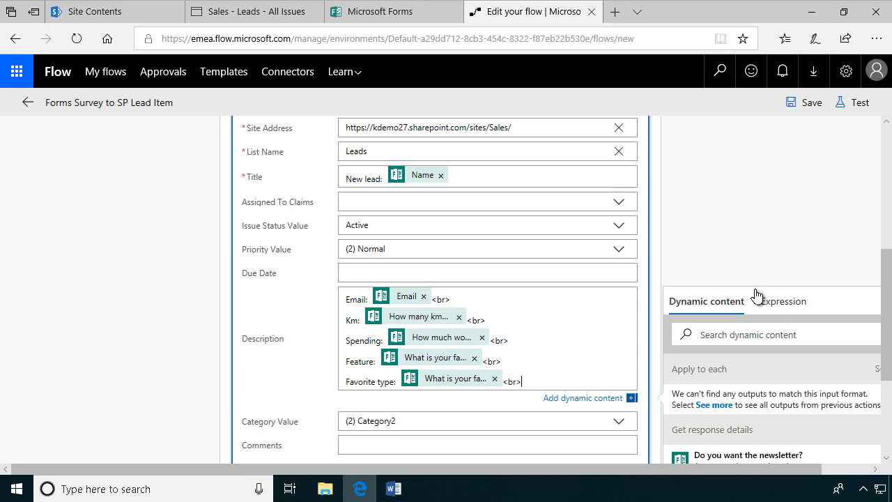
{"action": "key", "text": "Return"}
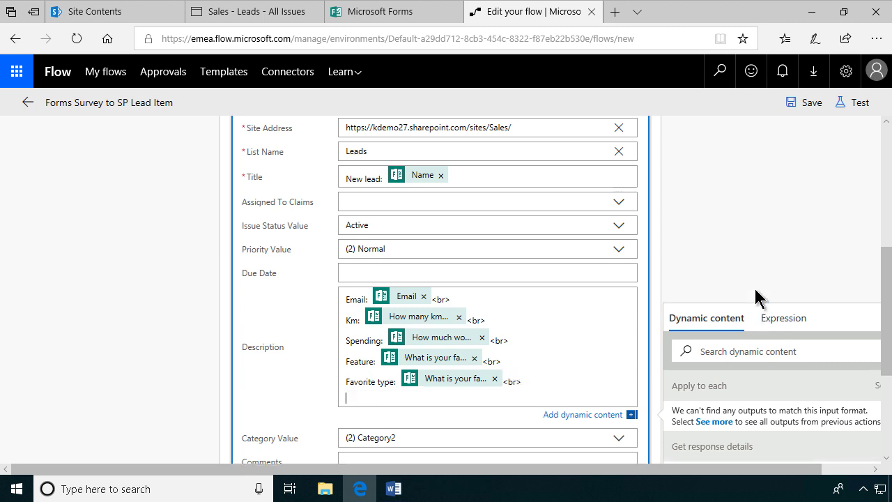
{"action": "scroll", "coordinate": [829, 390], "scroll_direction": "down", "scroll_amount": 5}
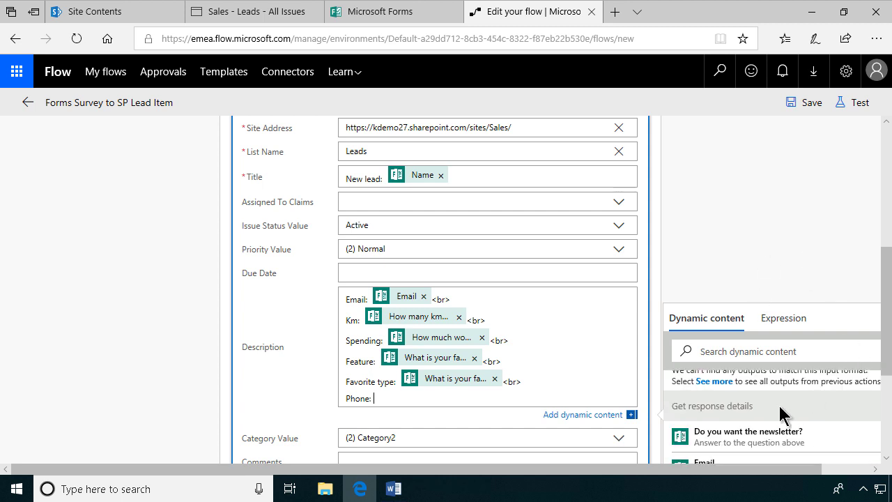
{"action": "left_click", "coordinate": [737, 432]}
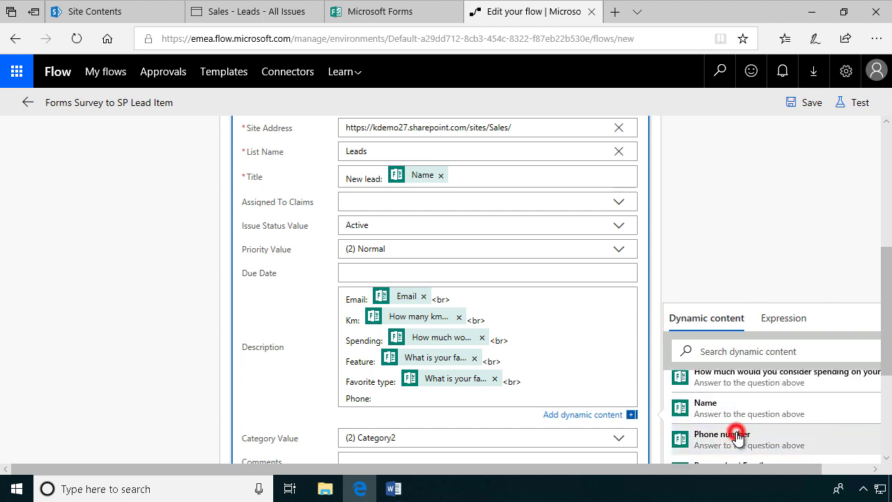
{"action": "scroll", "coordinate": [566, 352], "scroll_direction": "up", "scroll_amount": 2}
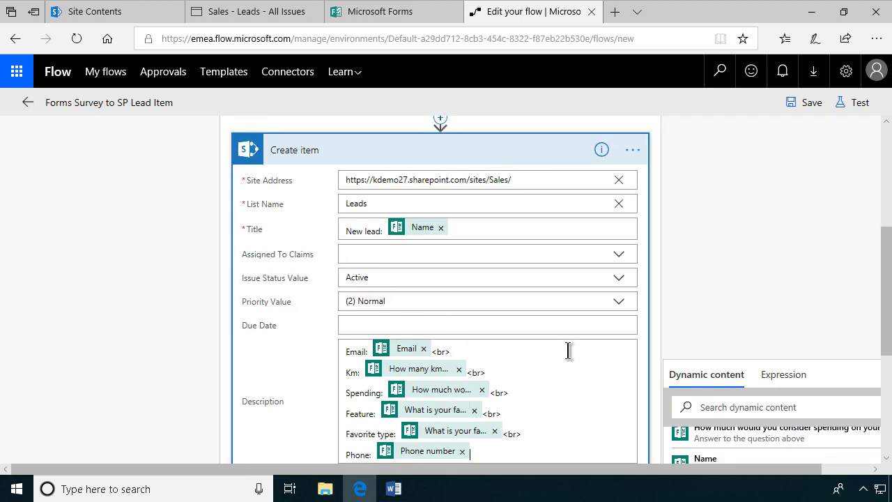
{"action": "scroll", "coordinate": [567, 352], "scroll_direction": "down", "scroll_amount": 5}
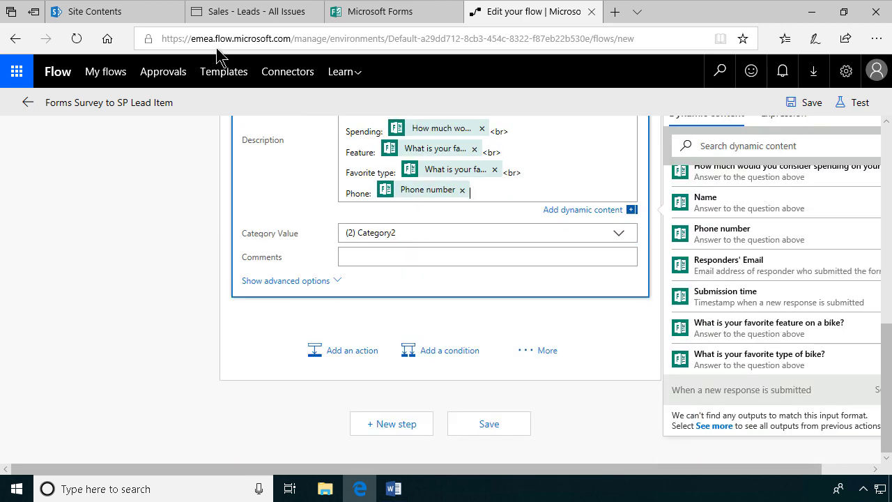
Step: From the Sales site contents, create a new custom list named 'Newsletter'
{"action": "left_click", "coordinate": [125, 14]}
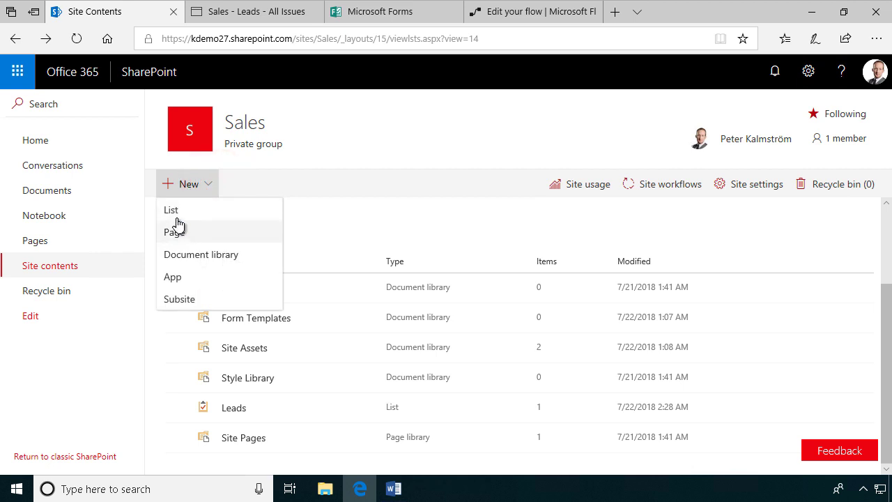
{"action": "left_click", "coordinate": [176, 214]}
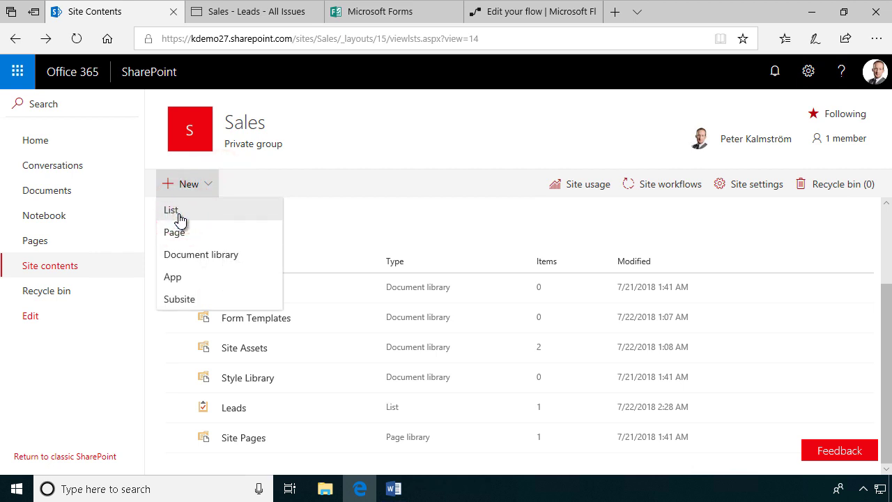
{"action": "type", "text": "N"}
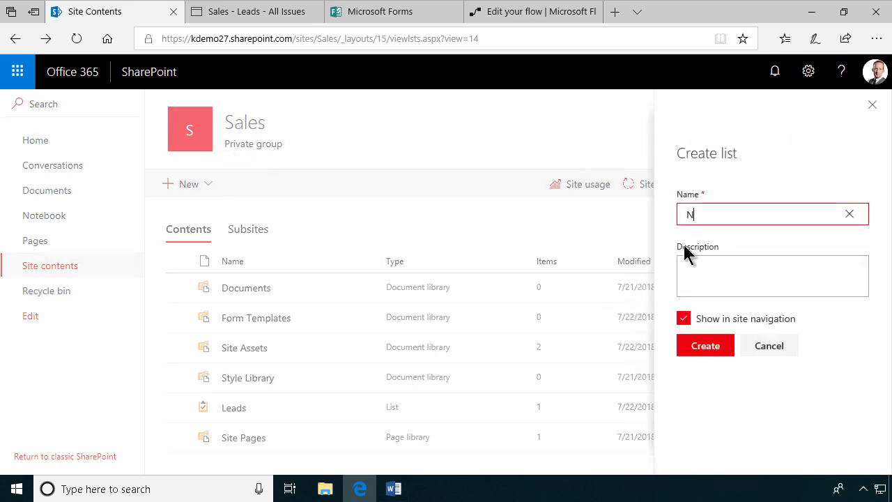
{"action": "type", "text": "ewsletter"}
{"action": "left_click", "coordinate": [705, 267]}
{"action": "left_click", "coordinate": [707, 346]}
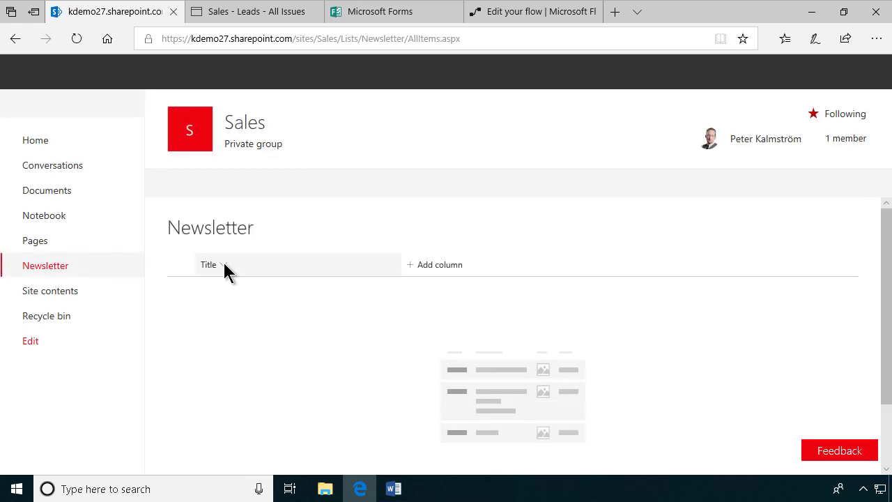
Step: Rename the Title column to 'Recipient Name' after the name 'Name' is rejected
{"action": "left_click", "coordinate": [224, 268]}
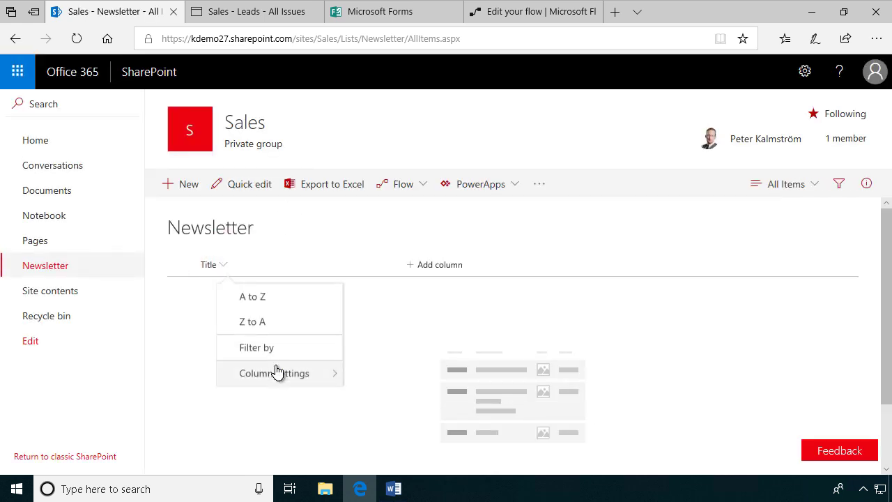
{"action": "left_click", "coordinate": [278, 374]}
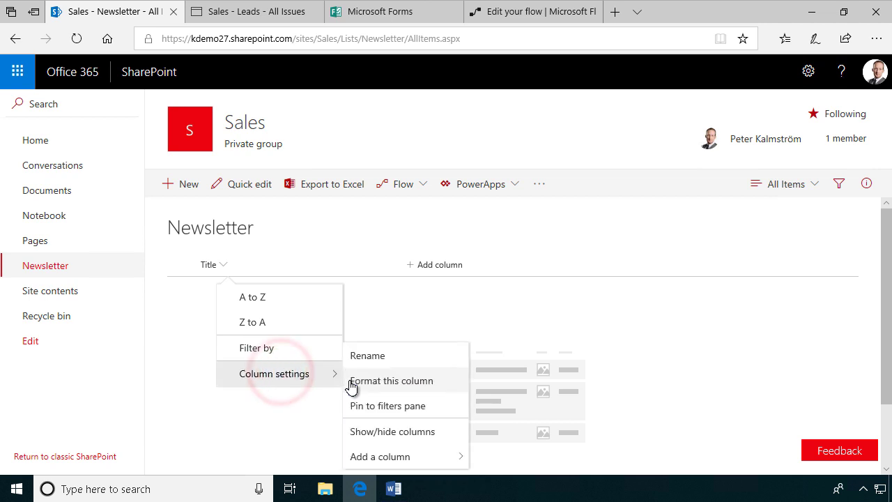
{"action": "left_click", "coordinate": [382, 353]}
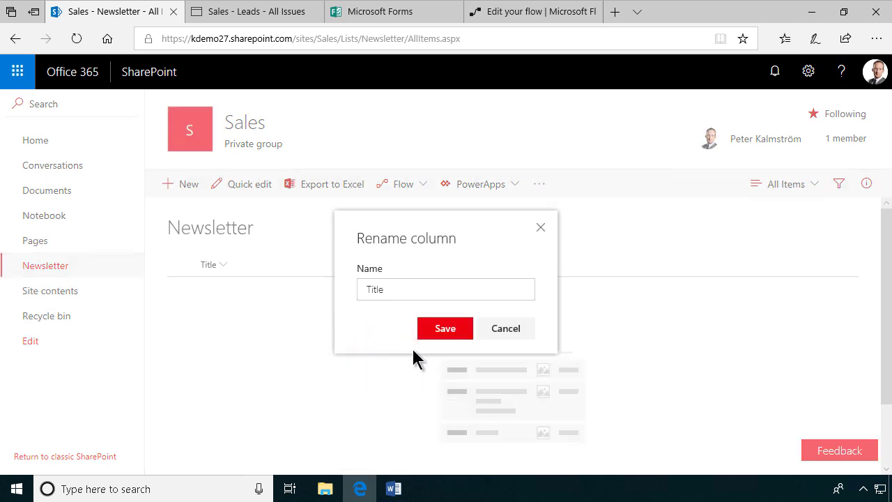
{"action": "left_click", "coordinate": [389, 287]}
{"action": "double_click", "coordinate": [393, 288]}
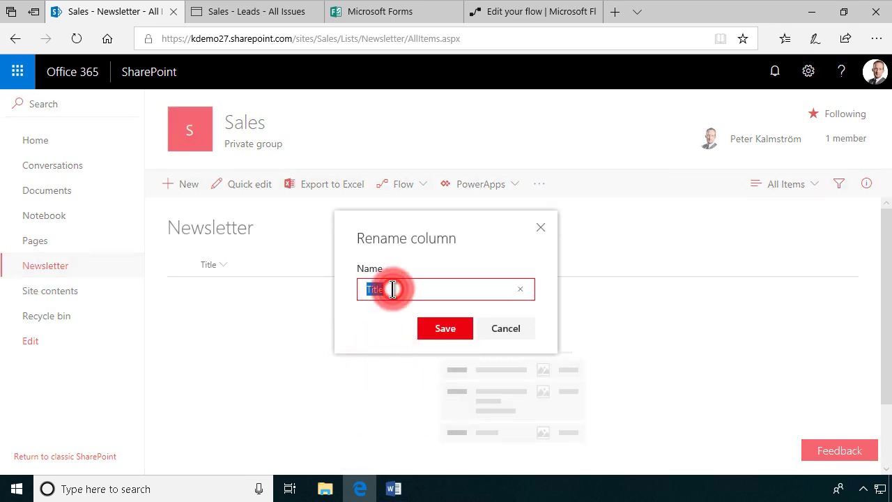
{"action": "type", "text": "Name"}
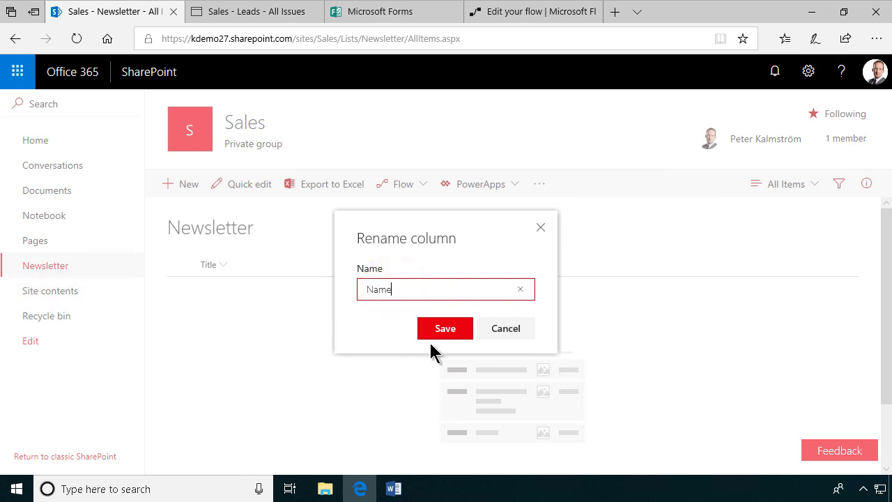
{"action": "left_click", "coordinate": [448, 329]}
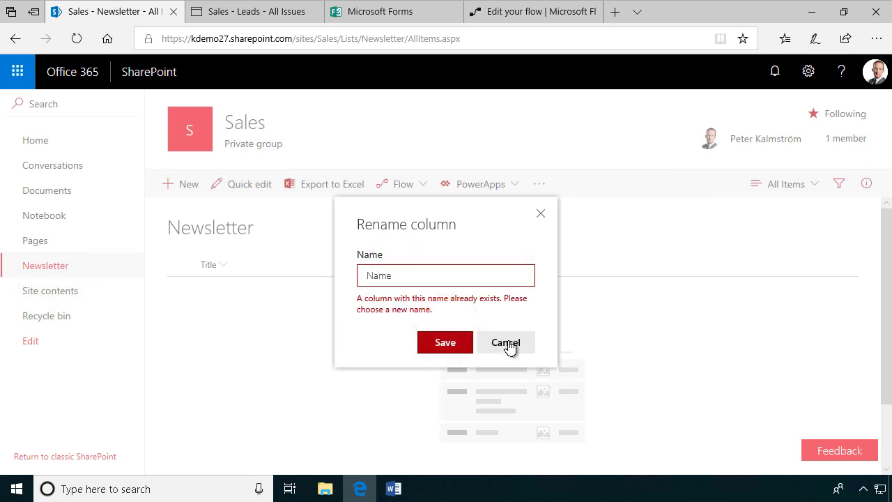
{"action": "left_click", "coordinate": [406, 277]}
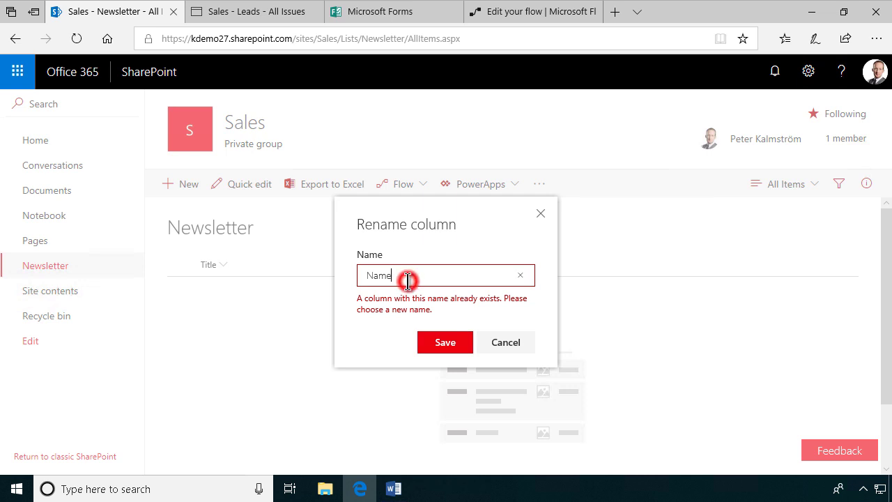
{"action": "key", "text": "Home"}
{"action": "type", "text": "Re"}
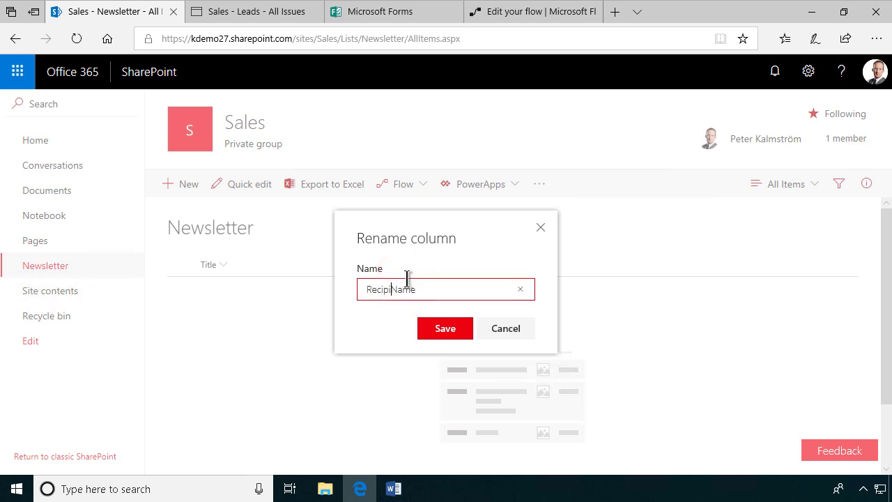
{"action": "left_click", "coordinate": [442, 329]}
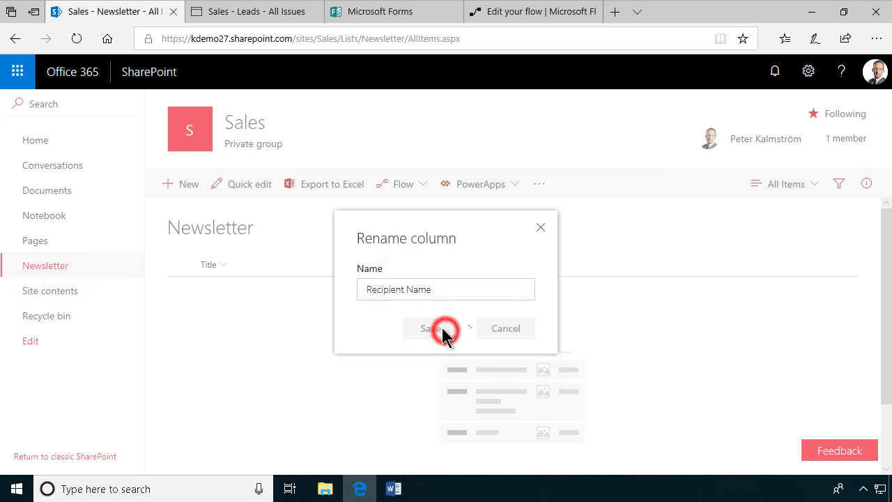
Step: Add a single line of text column named 'Email address' to the Newsletter list
{"action": "left_click", "coordinate": [453, 265]}
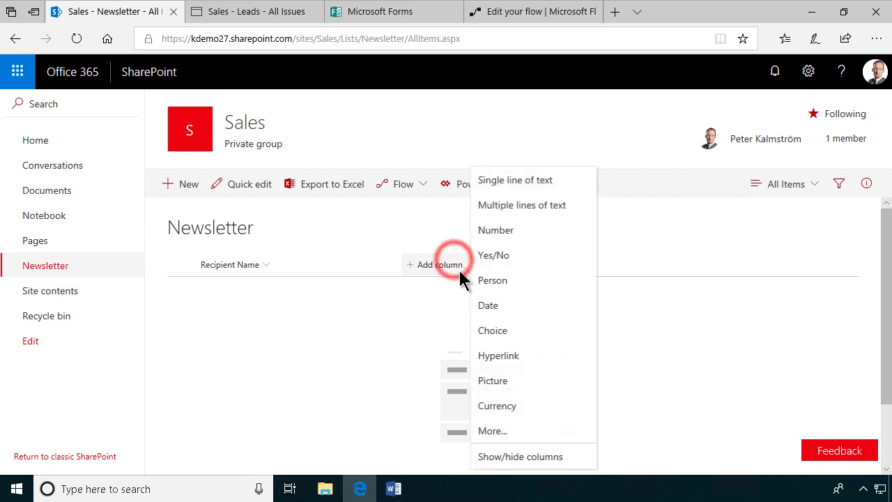
{"action": "left_click", "coordinate": [512, 181]}
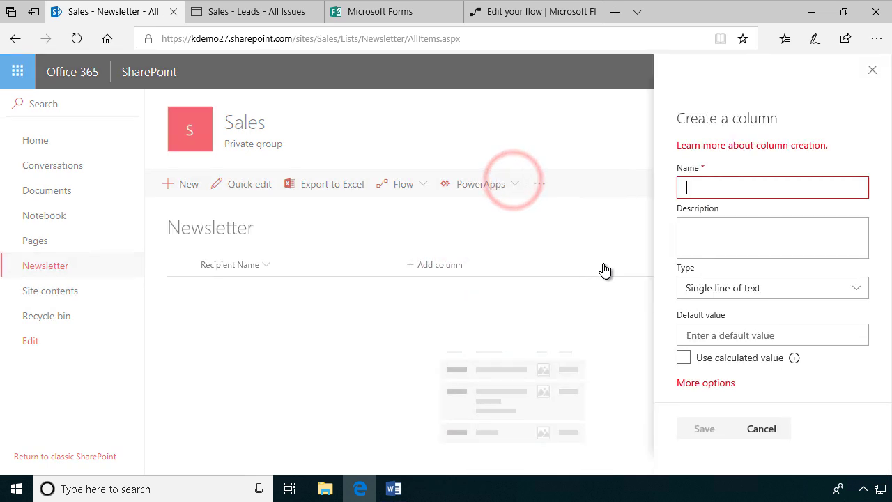
{"action": "type", "text": "Email address"}
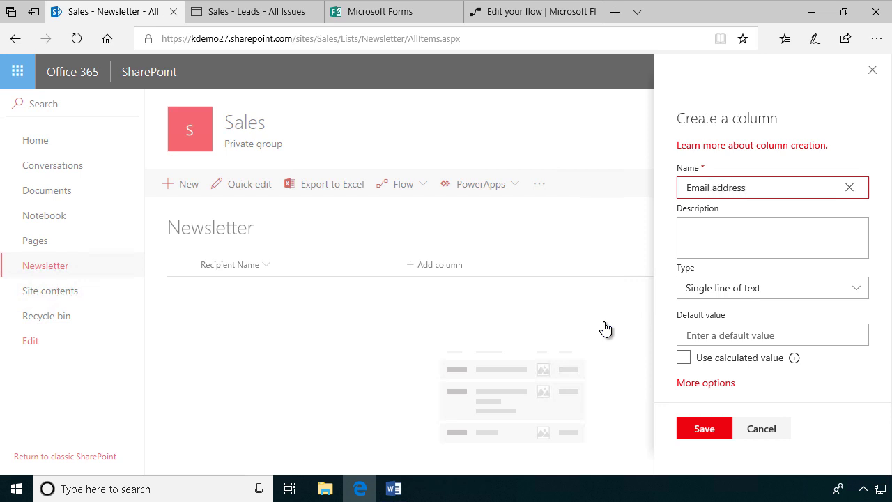
{"action": "left_click", "coordinate": [703, 427]}
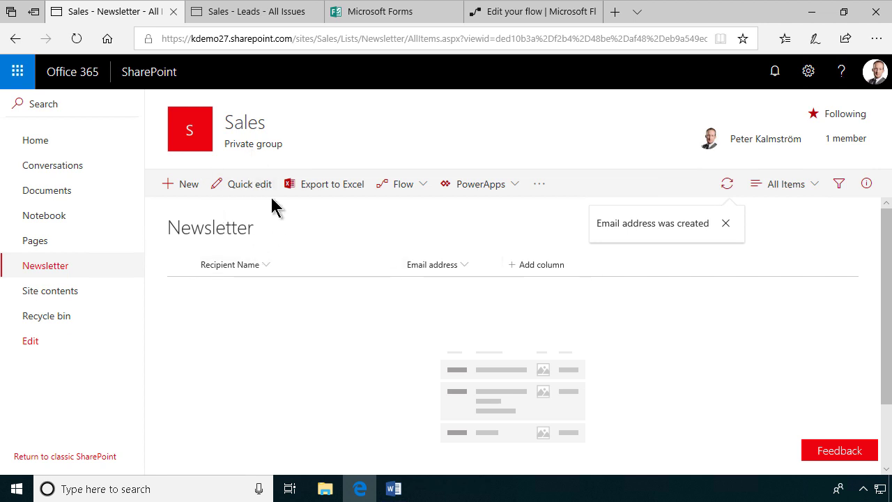
Step: Add a Condition after Create item testing whether 'Do you want the newsletter?' equals 'Yes'
{"action": "left_click", "coordinate": [506, 12]}
{"action": "left_click", "coordinate": [449, 351]}
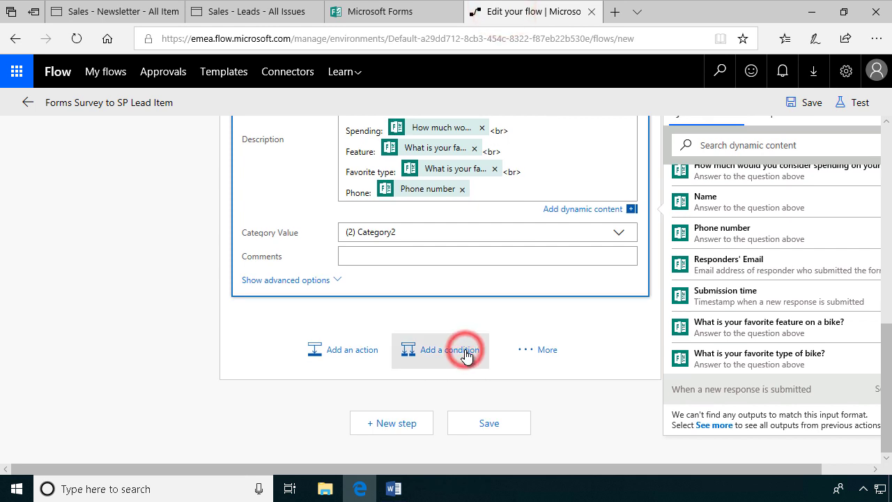
{"action": "left_click", "coordinate": [347, 400]}
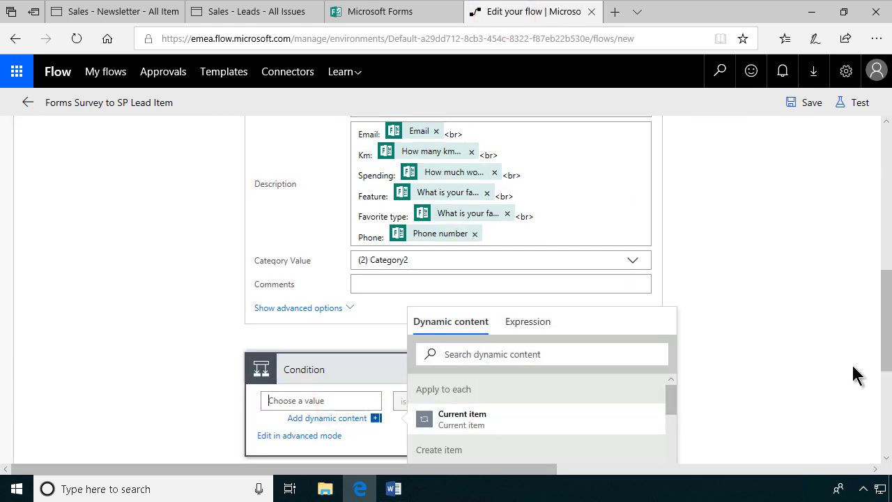
{"action": "scroll", "coordinate": [856, 374], "scroll_direction": "down", "scroll_amount": 3}
{"action": "left_click_drag", "start_coordinate": [671, 258], "coordinate": [674, 452]}
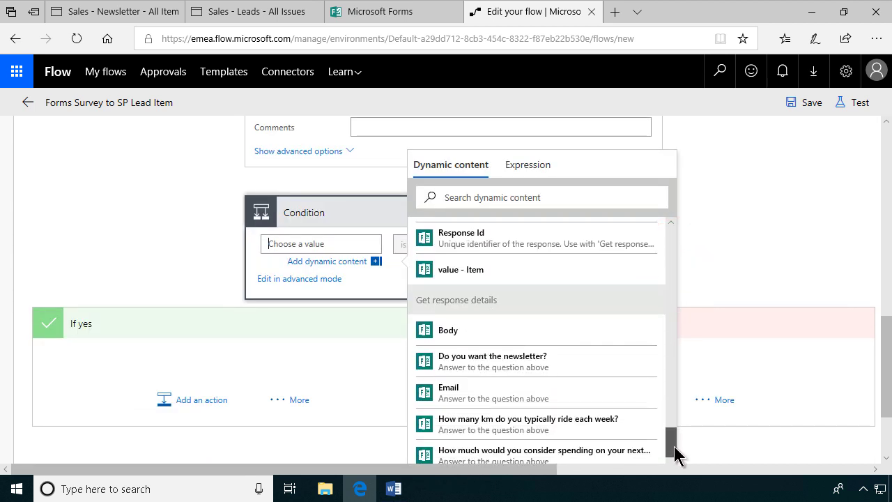
{"action": "left_click", "coordinate": [505, 372]}
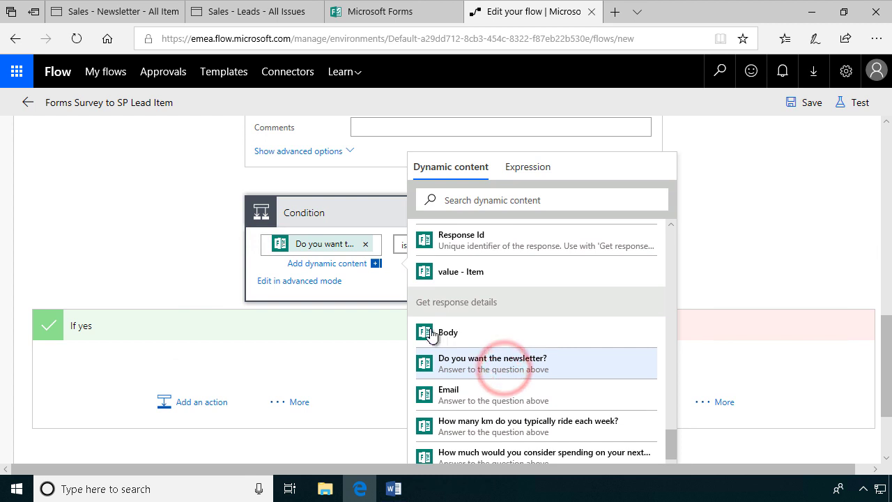
{"action": "left_click", "coordinate": [391, 277]}
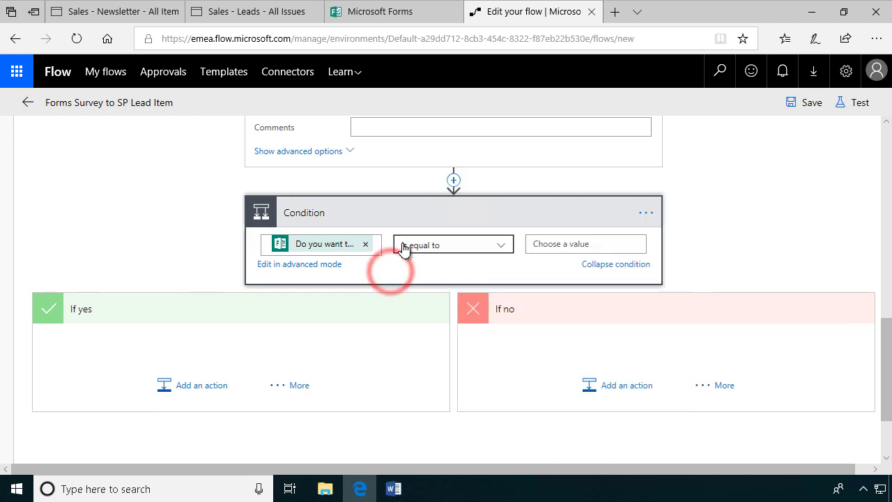
{"action": "left_click", "coordinate": [573, 244]}
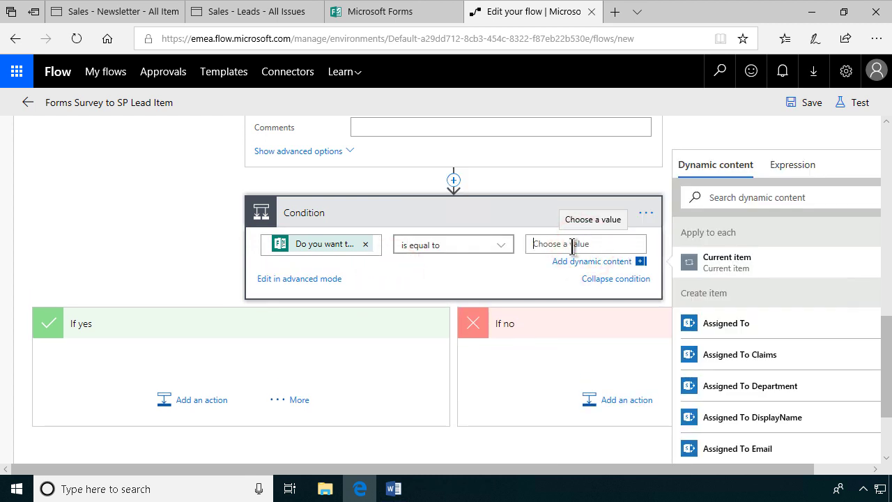
{"action": "type", "text": "Yes"}
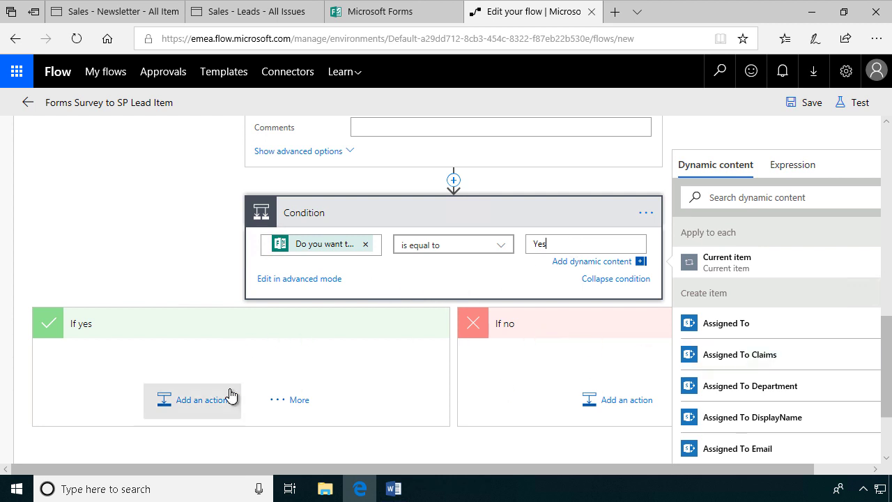
Step: Add a SharePoint Create item action under If yes, choosing a custom site address
{"action": "left_click", "coordinate": [207, 402]}
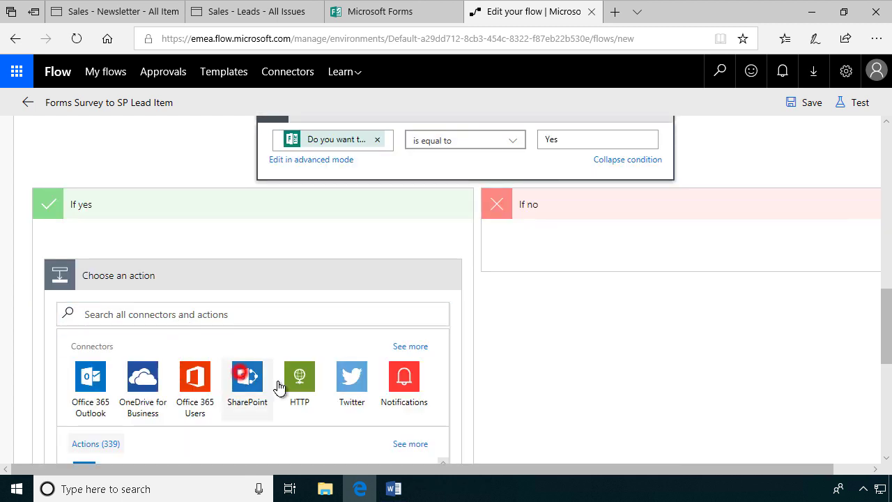
{"action": "left_click", "coordinate": [242, 378]}
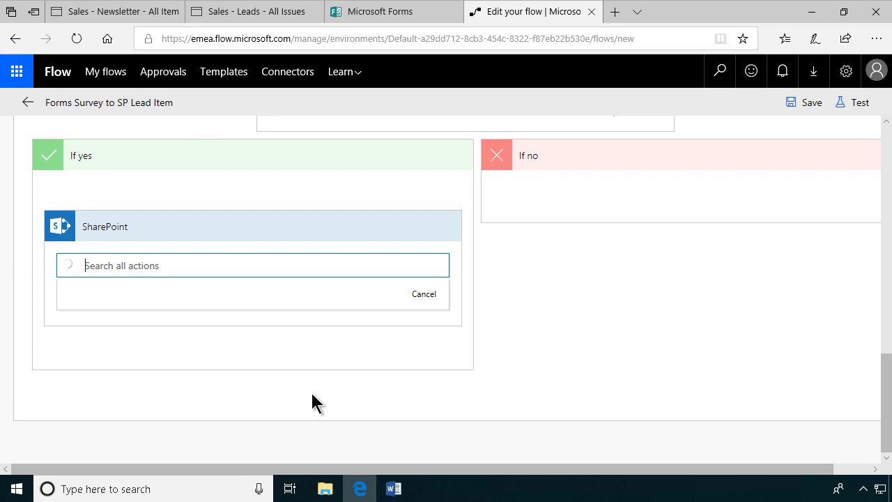
{"action": "scroll", "coordinate": [230, 348], "scroll_direction": "down", "scroll_amount": 1}
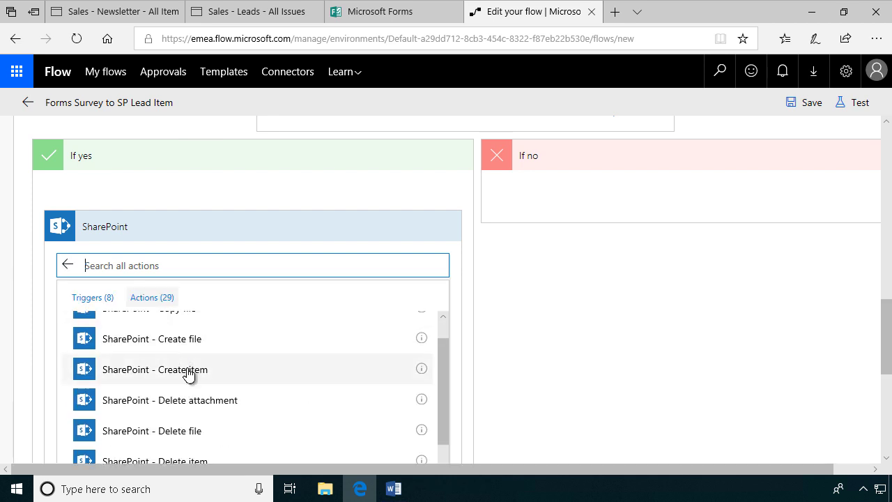
{"action": "left_click", "coordinate": [188, 370]}
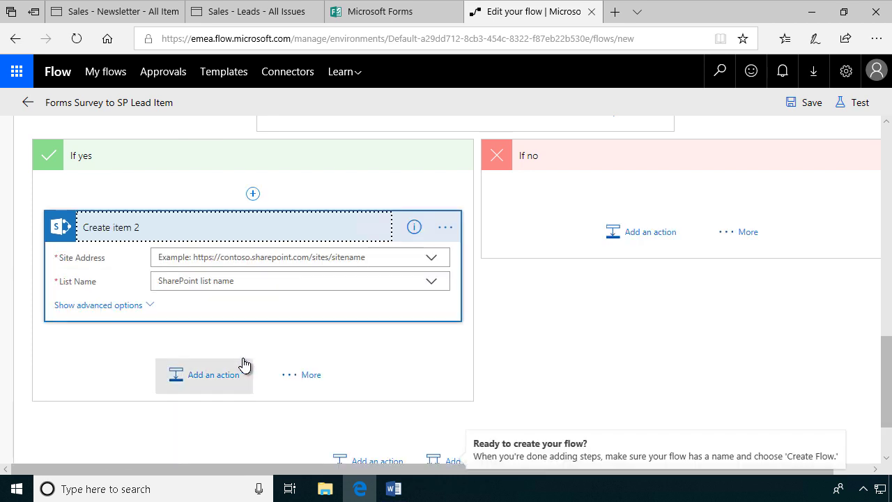
{"action": "left_click", "coordinate": [432, 260]}
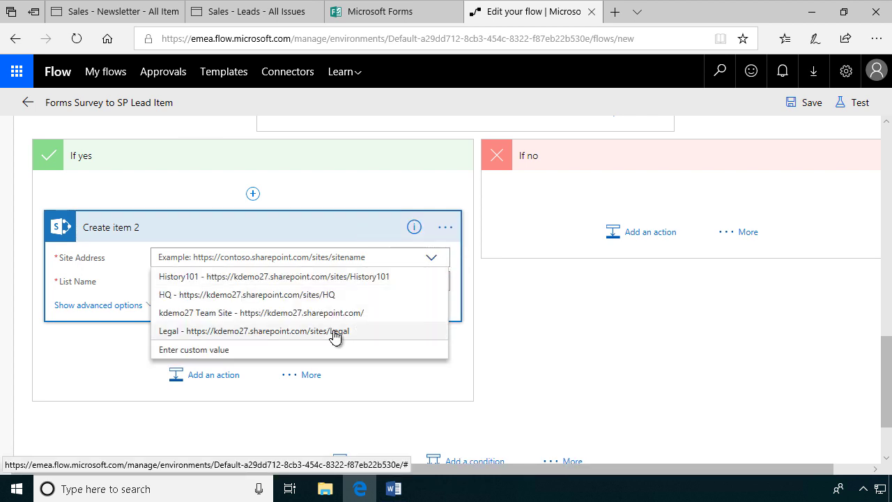
{"action": "left_click", "coordinate": [219, 350]}
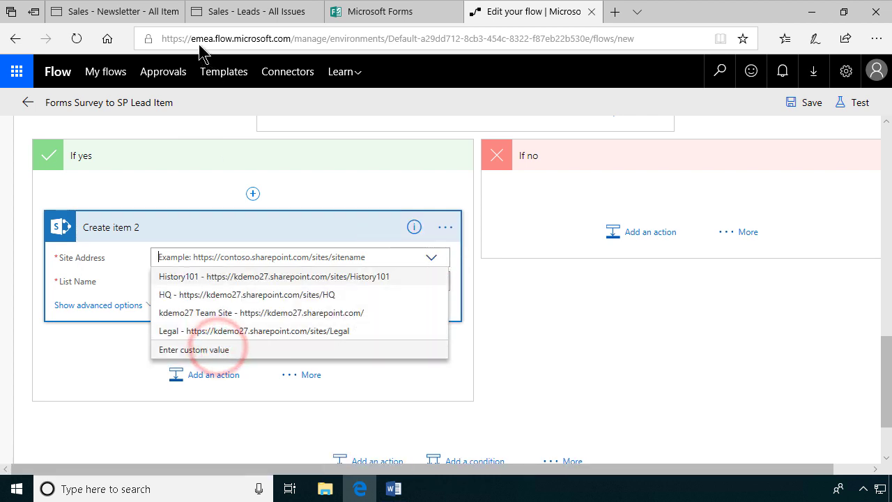
Step: Paste the copied Sales site link as the site address and choose the Newsletter list
{"action": "left_click", "coordinate": [132, 13]}
{"action": "right_click", "coordinate": [185, 132]}
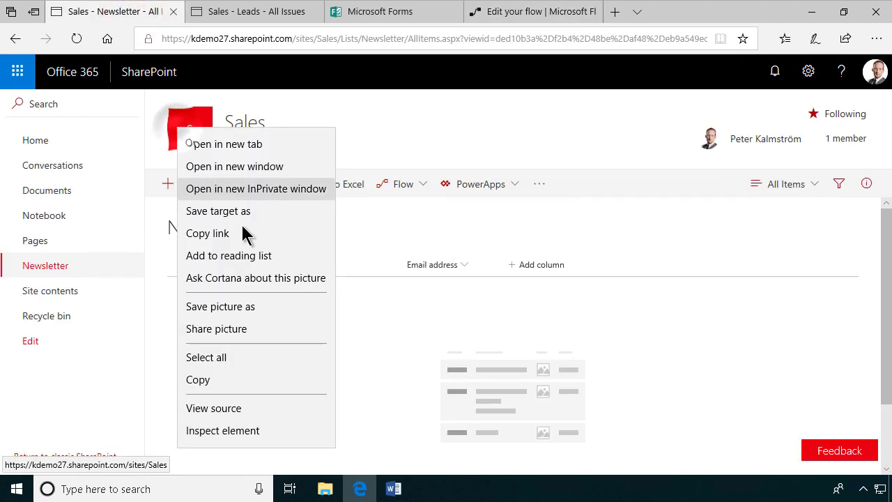
{"action": "left_click", "coordinate": [219, 235]}
{"action": "left_click", "coordinate": [516, 11]}
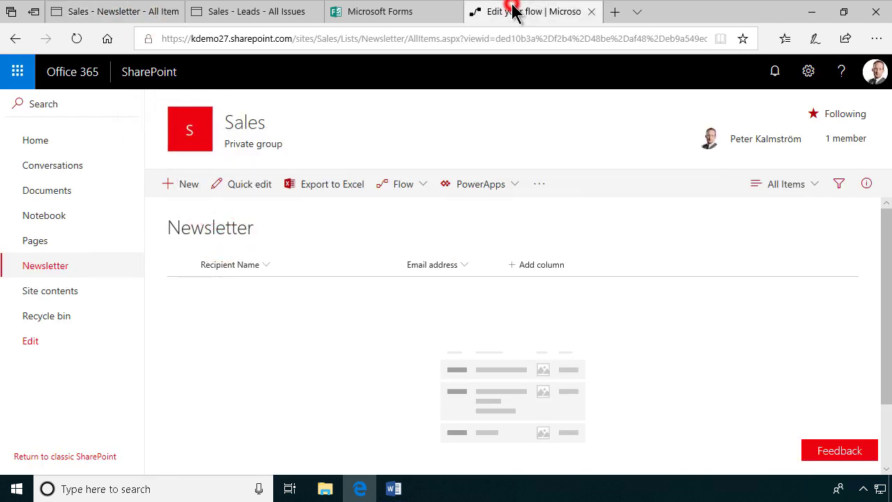
{"action": "left_click", "coordinate": [267, 256]}
{"action": "key", "text": "ctrl+v"}
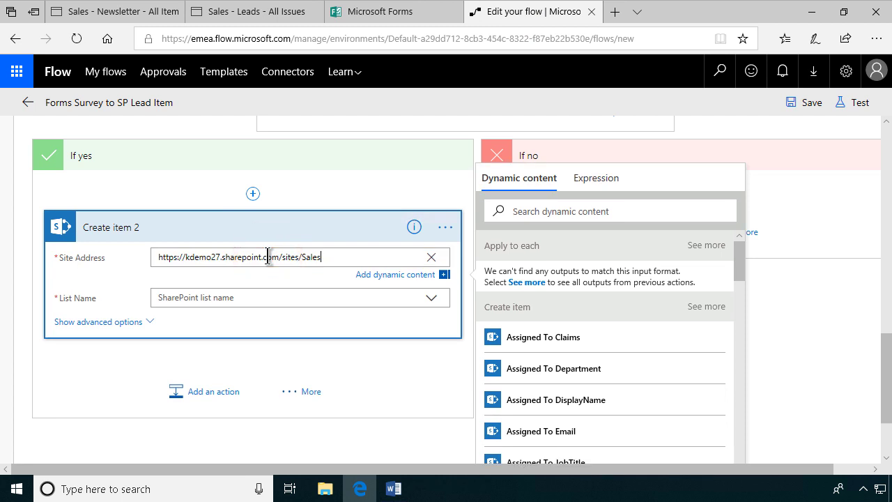
{"action": "left_click", "coordinate": [232, 296]}
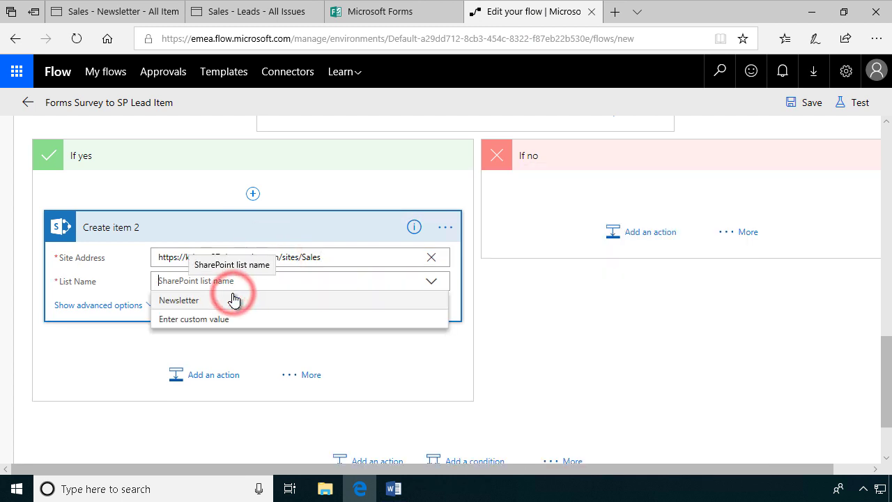
{"action": "left_click", "coordinate": [196, 300]}
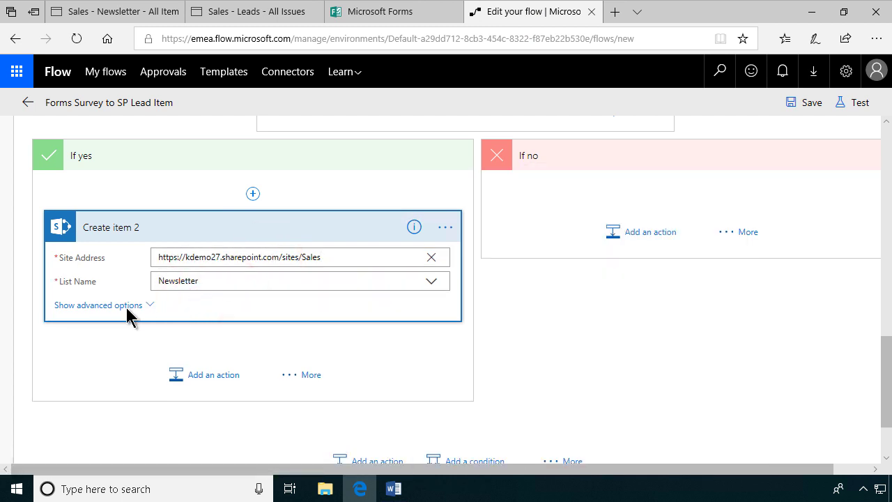
Step: Fill Create item 2's Title with the respondent's Name answer
{"action": "left_click", "coordinate": [173, 304]}
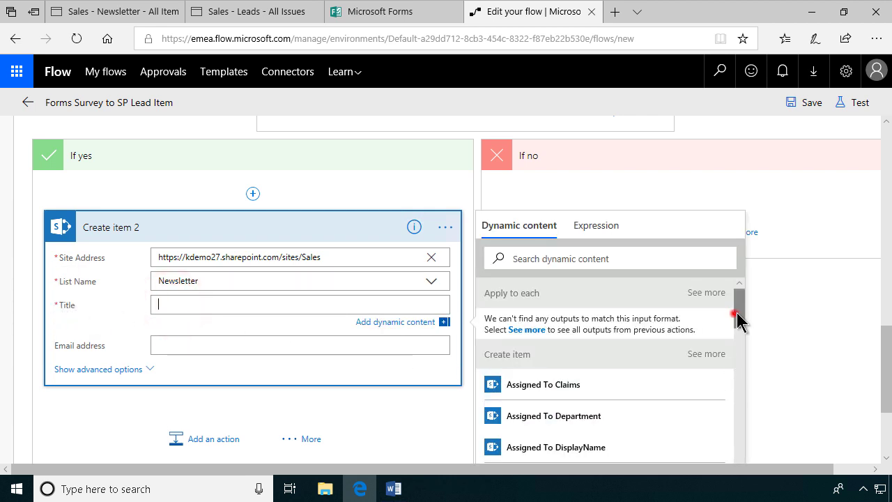
{"action": "left_click_drag", "start_coordinate": [739, 319], "coordinate": [740, 456]}
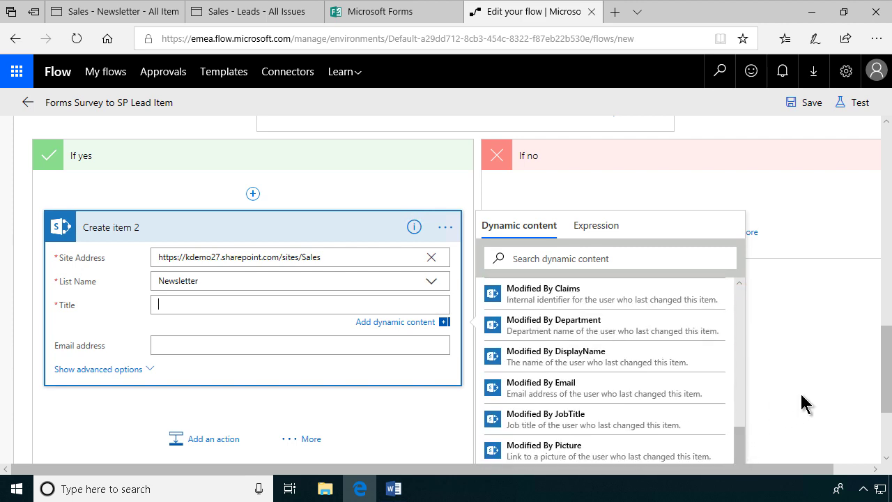
{"action": "scroll", "coordinate": [801, 404], "scroll_direction": "down", "scroll_amount": 2}
{"action": "left_click_drag", "start_coordinate": [742, 299], "coordinate": [742, 356]}
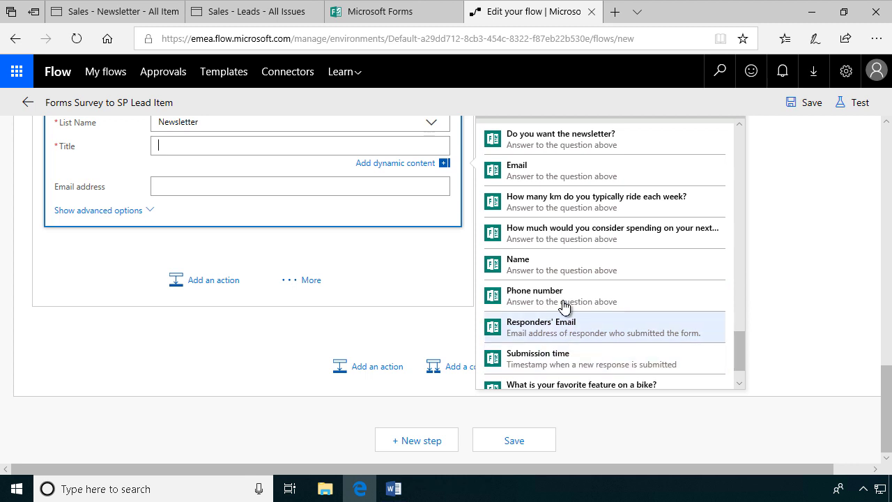
{"action": "left_click", "coordinate": [543, 260]}
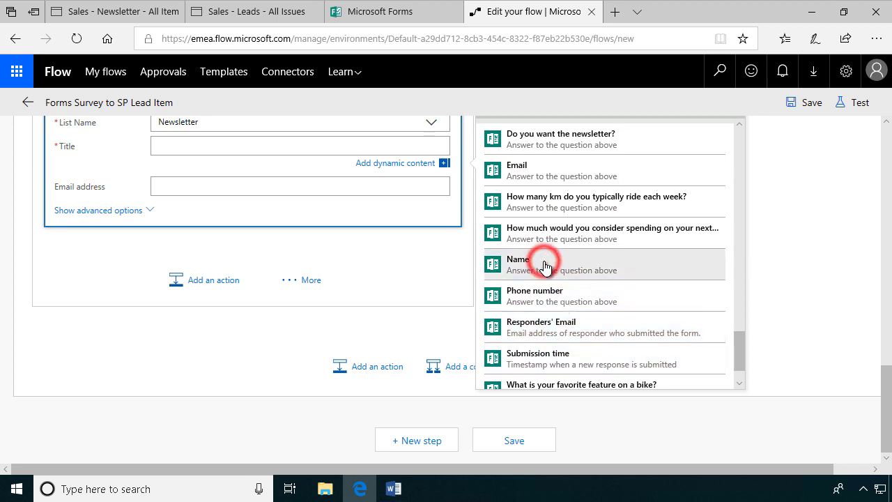
Step: Fill the Email address field with the Responders' Email dynamic value
{"action": "left_click", "coordinate": [175, 193]}
{"action": "scroll", "coordinate": [631, 352], "scroll_direction": "down", "scroll_amount": 5}
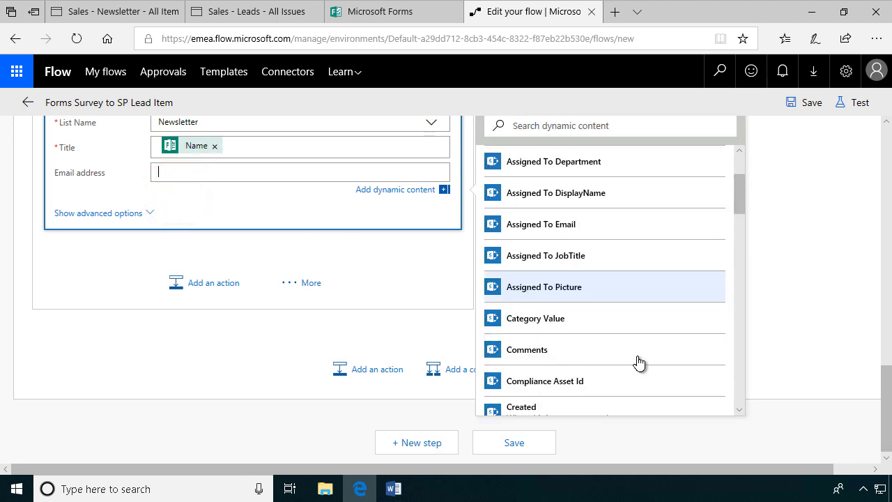
{"action": "scroll", "coordinate": [638, 361], "scroll_direction": "down", "scroll_amount": 15}
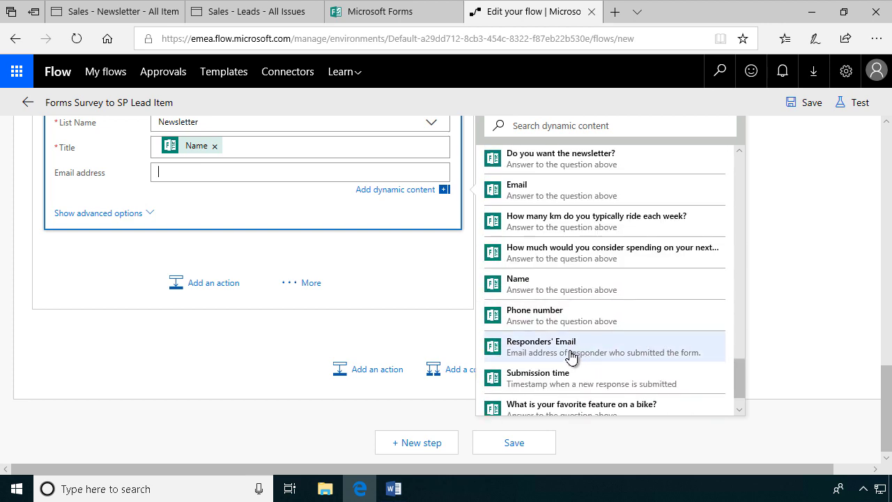
{"action": "left_click", "coordinate": [572, 354]}
{"action": "scroll", "coordinate": [310, 199], "scroll_direction": "up", "scroll_amount": 3}
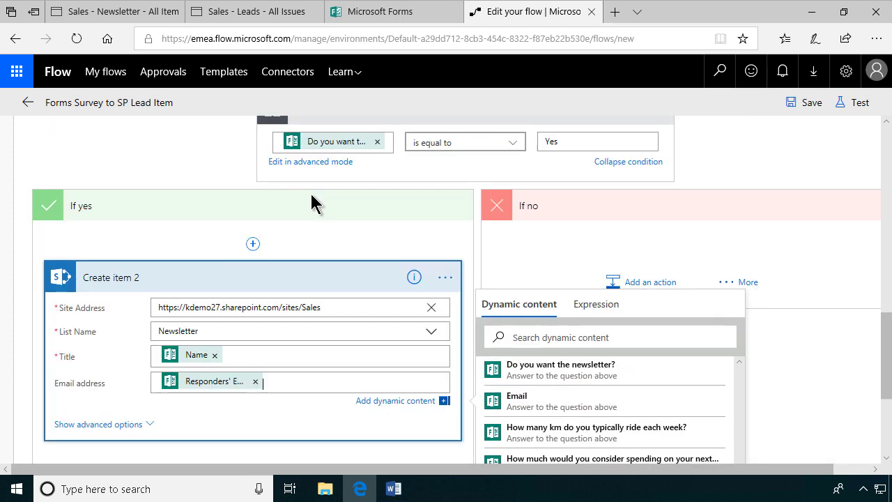
{"action": "scroll", "coordinate": [309, 215], "scroll_direction": "down", "scroll_amount": 2}
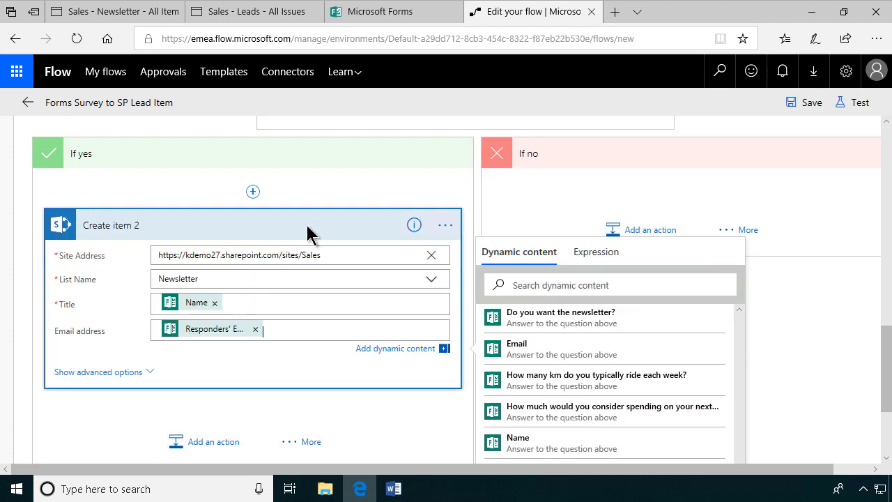
{"action": "scroll", "coordinate": [307, 224], "scroll_direction": "up", "scroll_amount": 2}
{"action": "scroll", "coordinate": [307, 224], "scroll_direction": "down", "scroll_amount": 4}
{"action": "scroll", "coordinate": [308, 229], "scroll_direction": "up", "scroll_amount": 3}
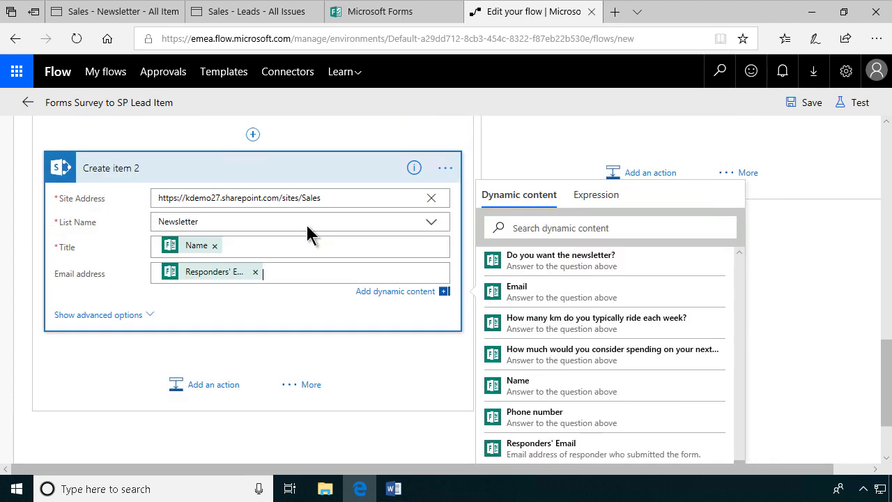
Step: Save and test the flow using data from the earlier succeeded run
{"action": "left_click", "coordinate": [857, 105]}
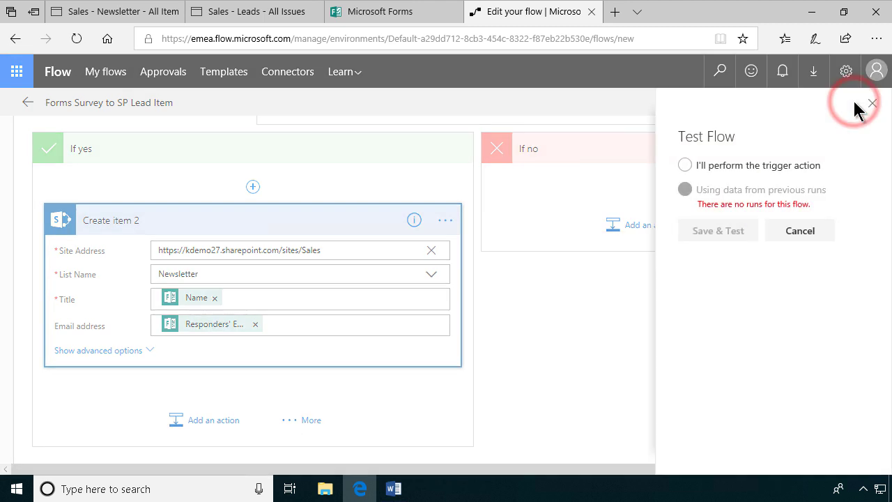
{"action": "left_click", "coordinate": [687, 189]}
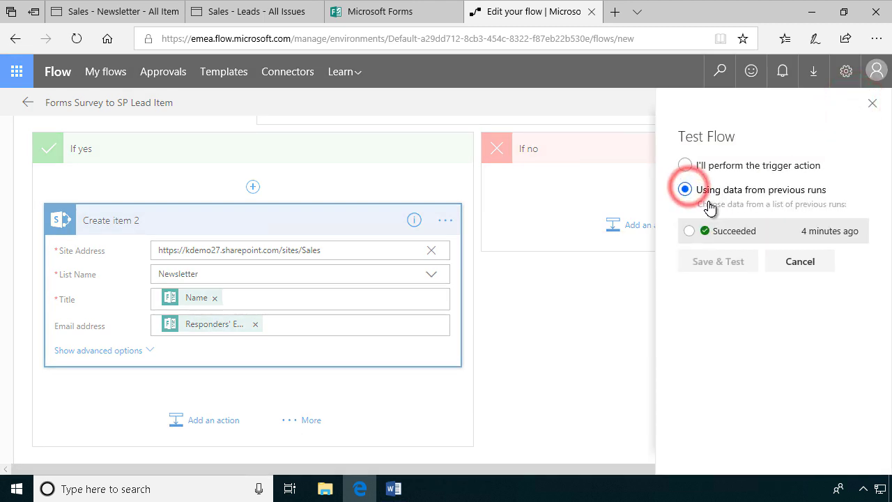
{"action": "left_click", "coordinate": [687, 231]}
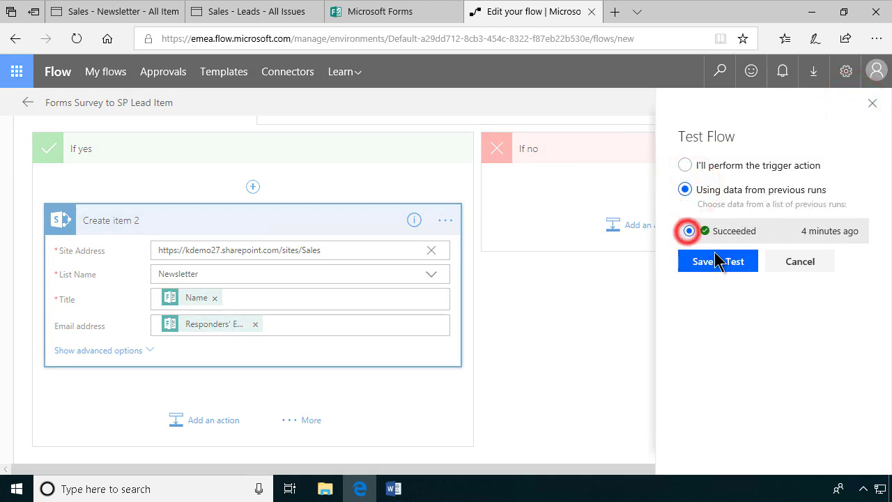
{"action": "left_click", "coordinate": [723, 264]}
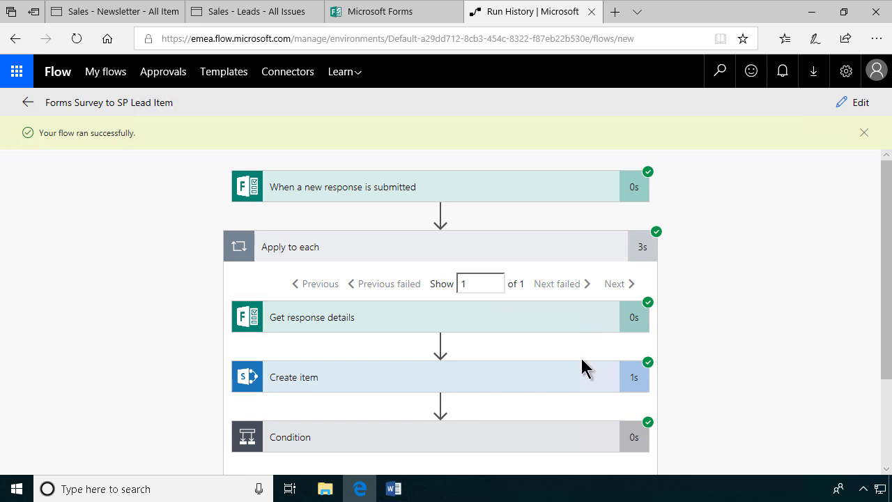
Step: Expand the Condition result and check the If yes branch's Create item 2 succeeded
{"action": "scroll", "coordinate": [525, 388], "scroll_direction": "down", "scroll_amount": 1}
{"action": "scroll", "coordinate": [511, 384], "scroll_direction": "down", "scroll_amount": 1}
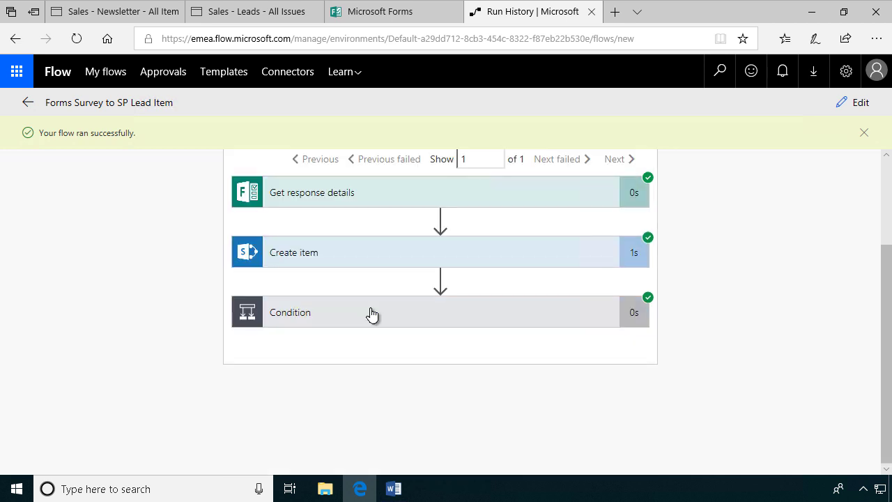
{"action": "left_click", "coordinate": [370, 311]}
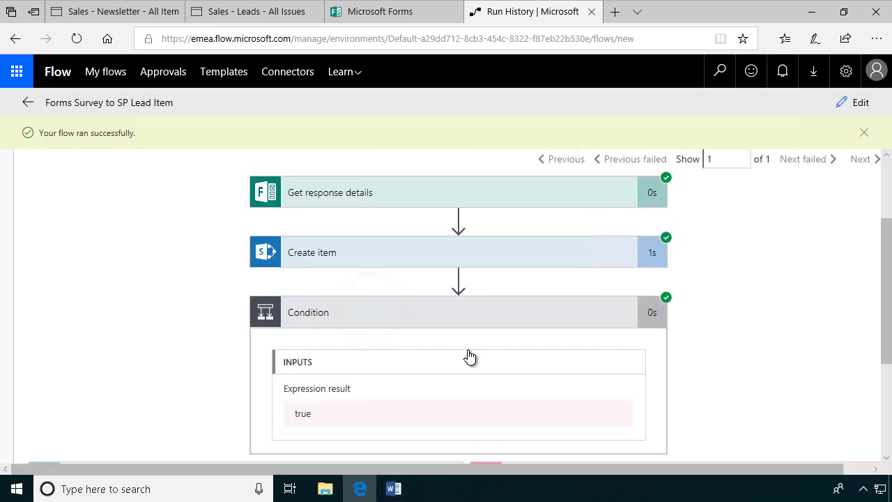
{"action": "scroll", "coordinate": [464, 374], "scroll_direction": "down", "scroll_amount": 1}
{"action": "scroll", "coordinate": [465, 376], "scroll_direction": "down", "scroll_amount": 1}
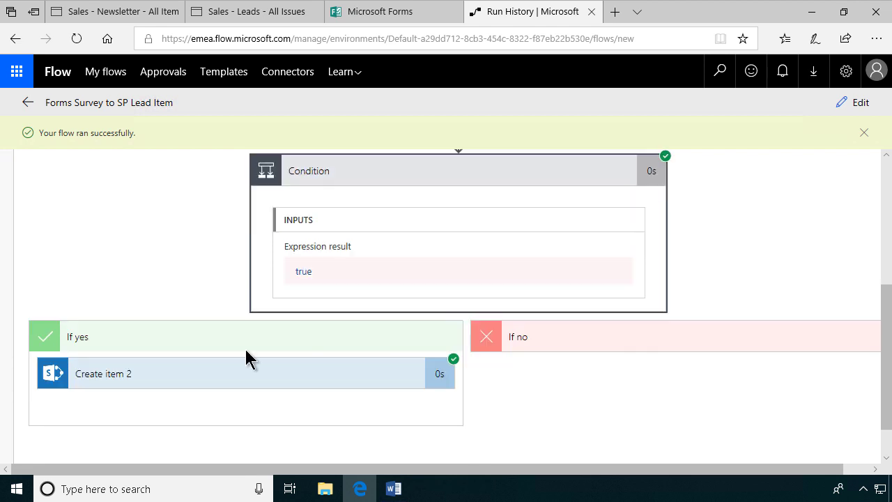
{"action": "scroll", "coordinate": [451, 367], "scroll_direction": "down", "scroll_amount": 1}
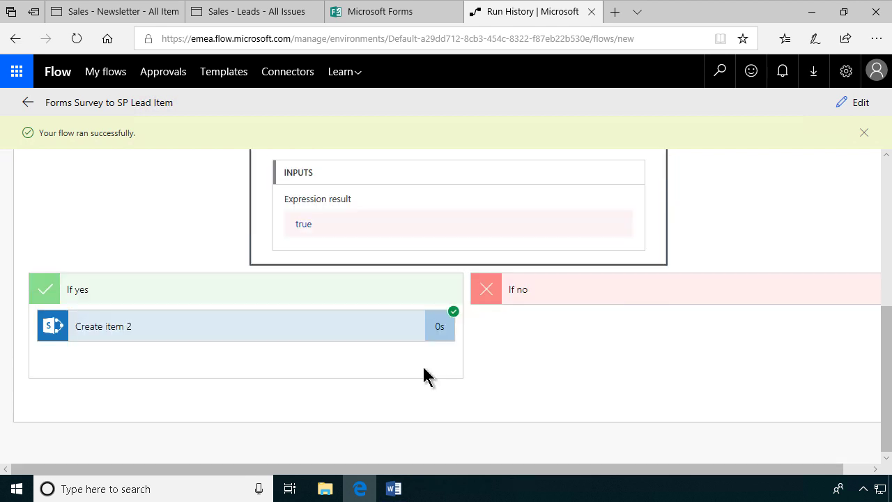
{"action": "scroll", "coordinate": [422, 369], "scroll_direction": "up", "scroll_amount": 2}
Step: In the Leads list, close the item details panel and refresh the list
{"action": "left_click", "coordinate": [219, 18]}
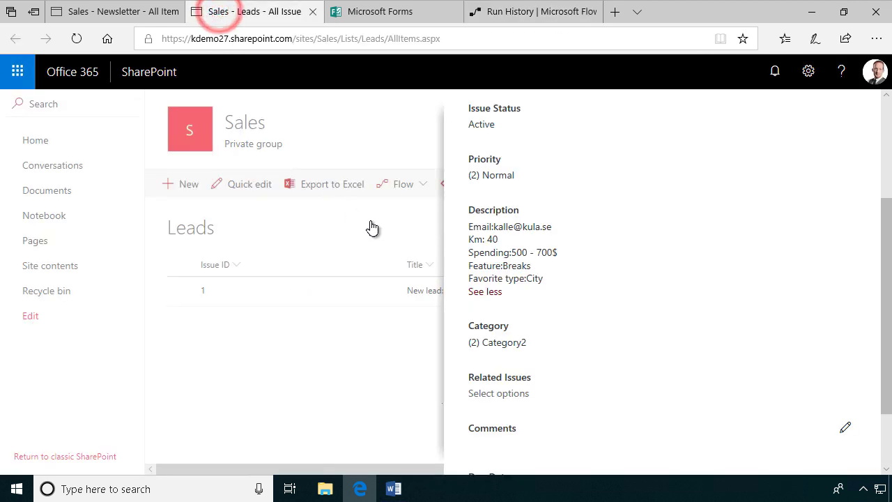
{"action": "scroll", "coordinate": [853, 118], "scroll_direction": "up", "scroll_amount": 2}
{"action": "left_click", "coordinate": [862, 106]}
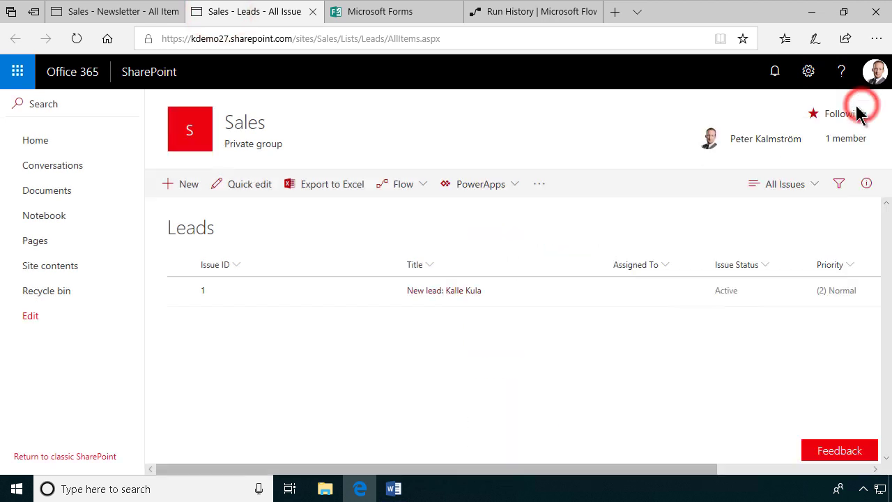
{"action": "left_click", "coordinate": [76, 38]}
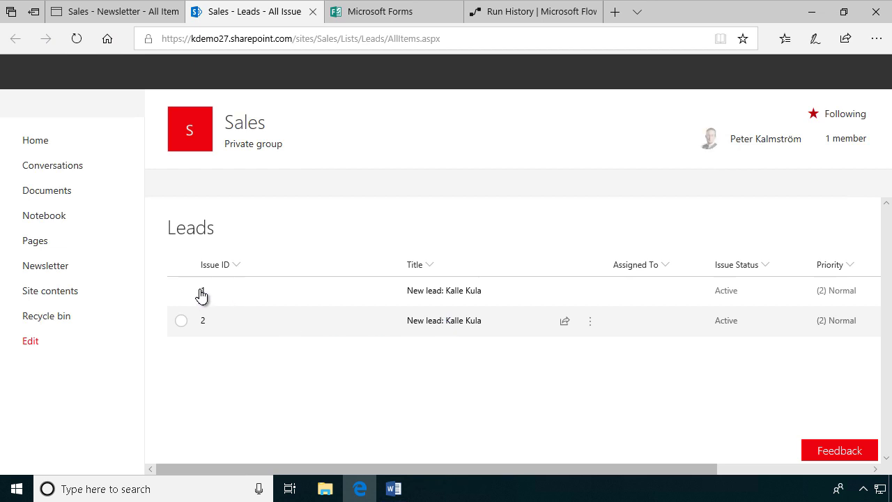
Step: Open the Newsletter list from Site contents and select the new recipient with 'anonymous' email
{"action": "left_click", "coordinate": [45, 290]}
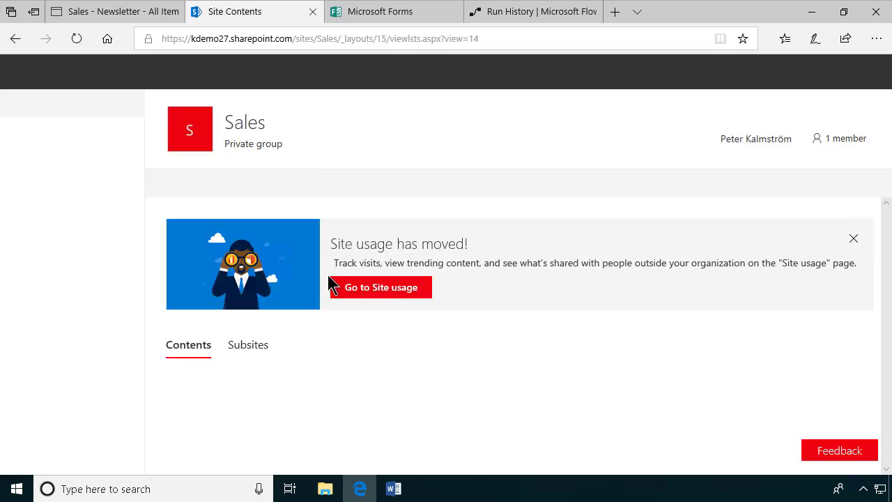
{"action": "scroll", "coordinate": [468, 350], "scroll_direction": "down", "scroll_amount": 2}
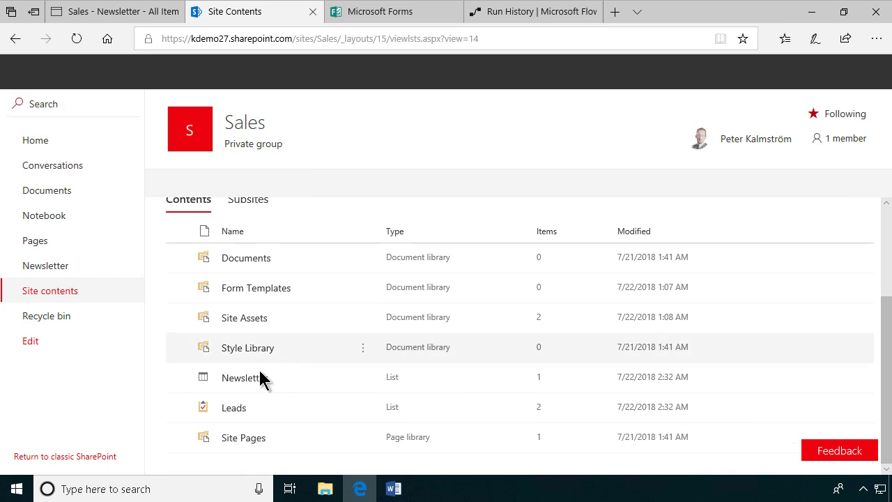
{"action": "left_click", "coordinate": [245, 378]}
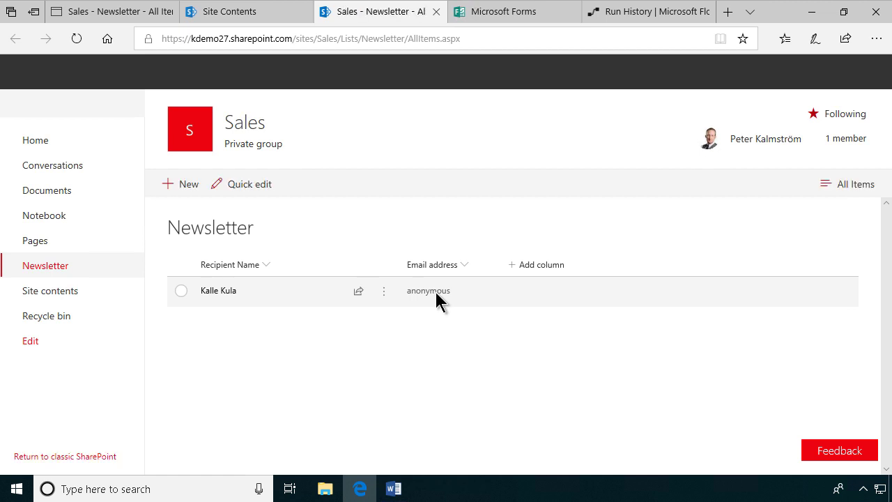
{"action": "left_click", "coordinate": [436, 292]}
Step: Inspect Create item 2's inputs showing 'anonymous' as email, then reopen the flow editor
{"action": "left_click", "coordinate": [608, 13]}
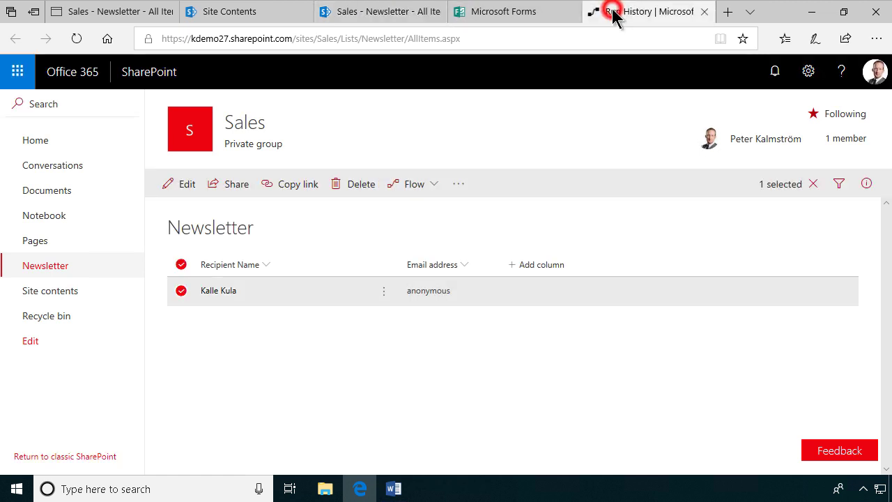
{"action": "scroll", "coordinate": [491, 308], "scroll_direction": "up", "scroll_amount": 1}
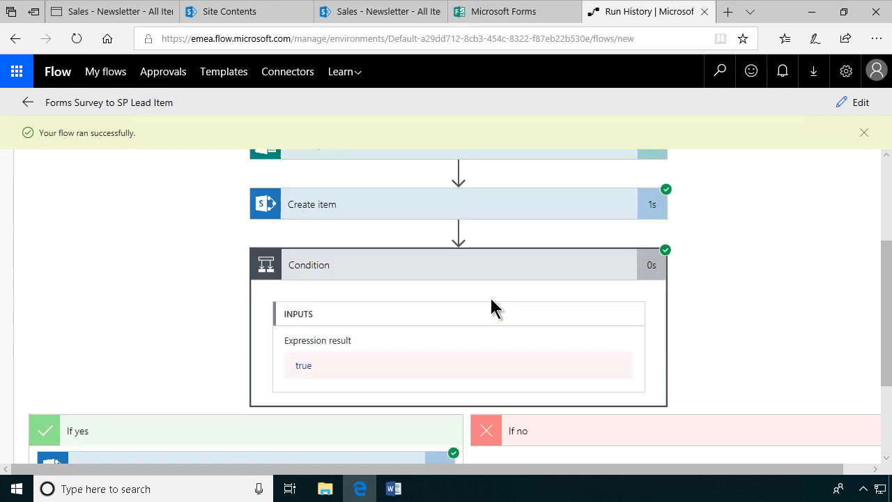
{"action": "scroll", "coordinate": [493, 309], "scroll_direction": "down", "scroll_amount": 3}
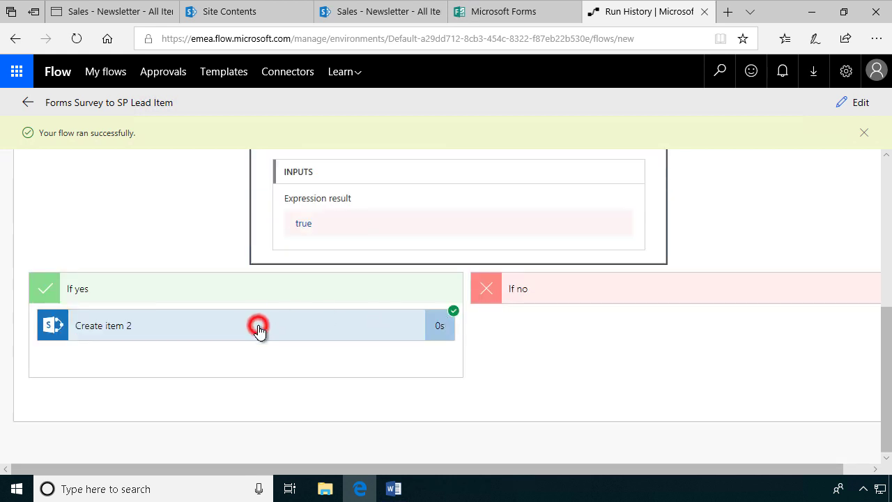
{"action": "left_click", "coordinate": [258, 330]}
{"action": "scroll", "coordinate": [305, 364], "scroll_direction": "down", "scroll_amount": 3}
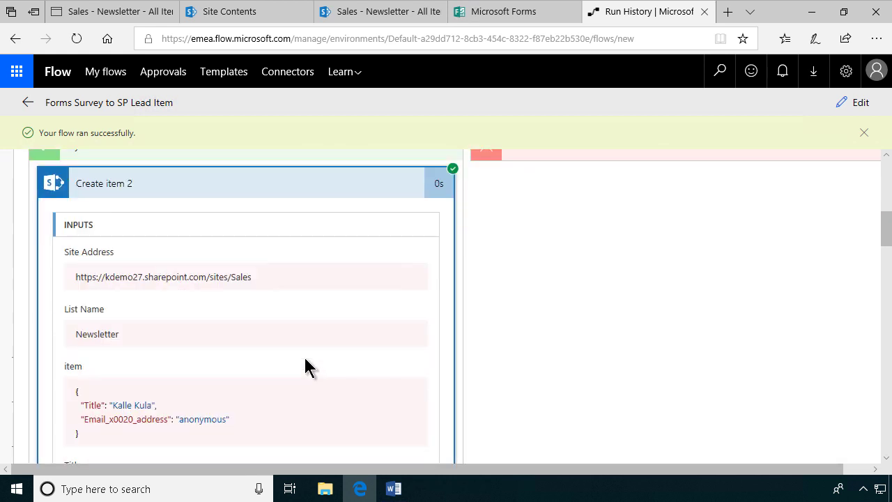
{"action": "scroll", "coordinate": [304, 365], "scroll_direction": "up", "scroll_amount": 2}
{"action": "left_click", "coordinate": [862, 102]}
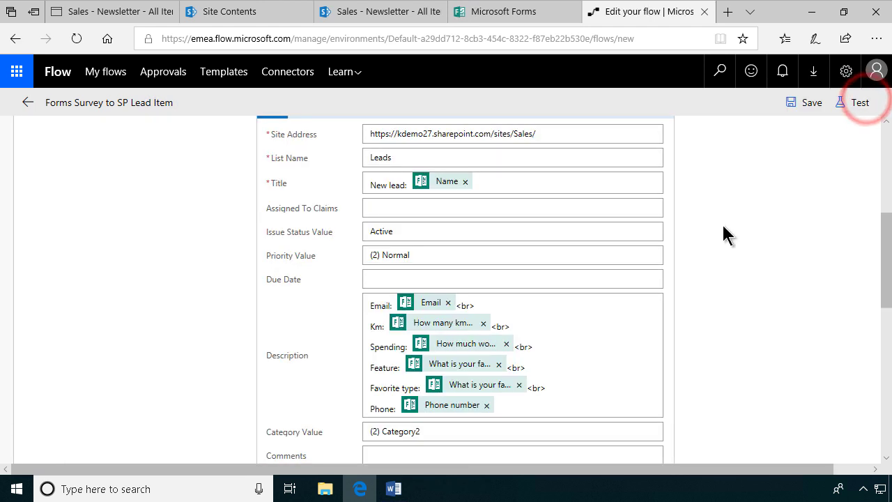
{"action": "scroll", "coordinate": [556, 362], "scroll_direction": "down", "scroll_amount": 6}
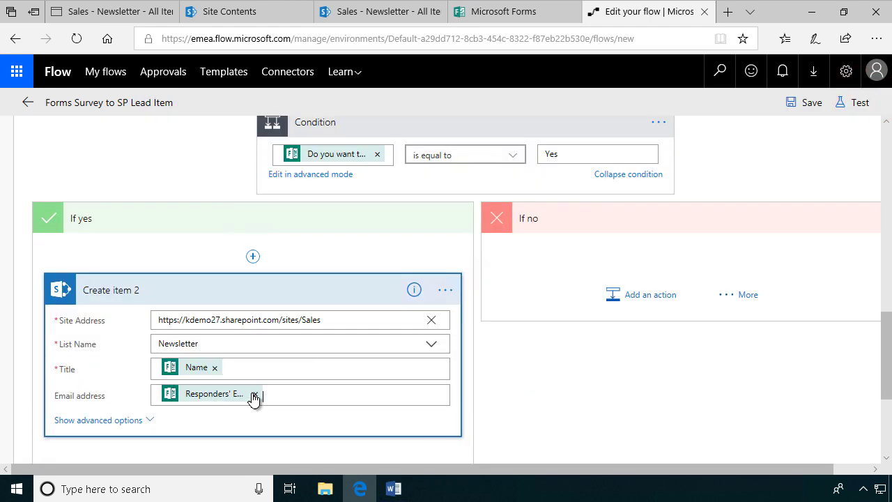
Step: Replace the Responders' Email token in Create item 2's Email address with the form's Email answer
{"action": "left_click", "coordinate": [256, 395]}
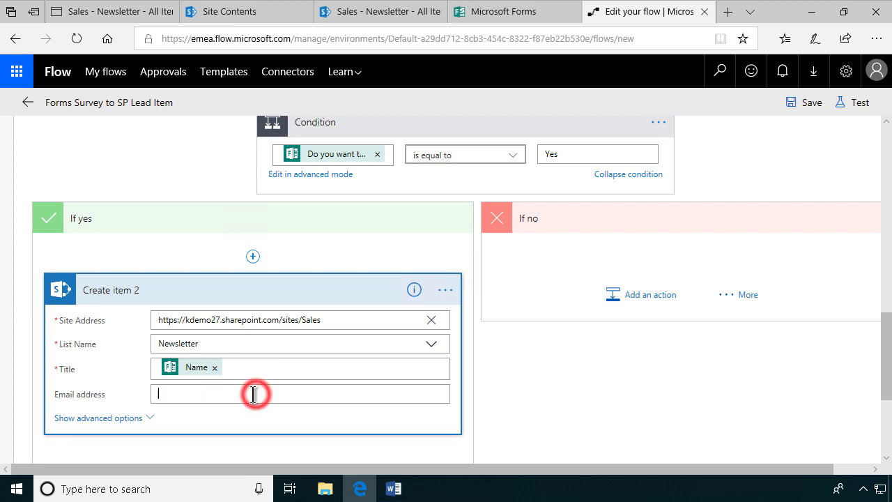
{"action": "scroll", "coordinate": [882, 362], "scroll_direction": "down", "scroll_amount": 3}
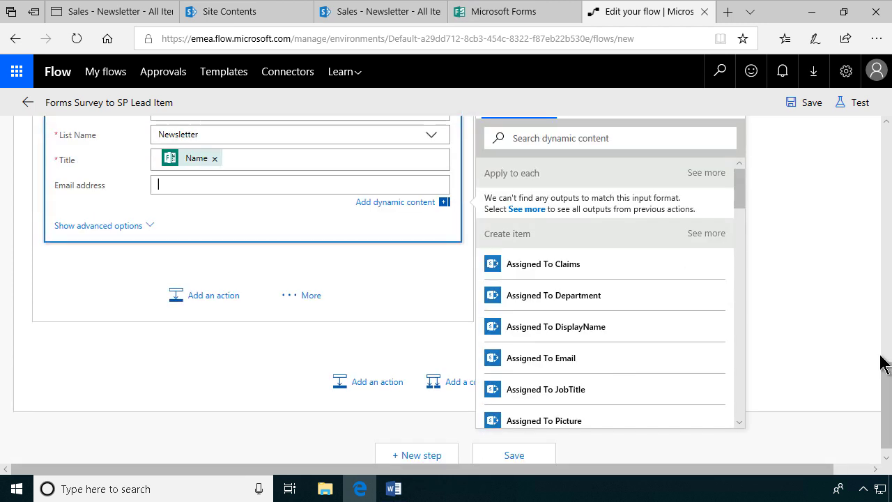
{"action": "left_click_drag", "start_coordinate": [740, 177], "coordinate": [734, 388]}
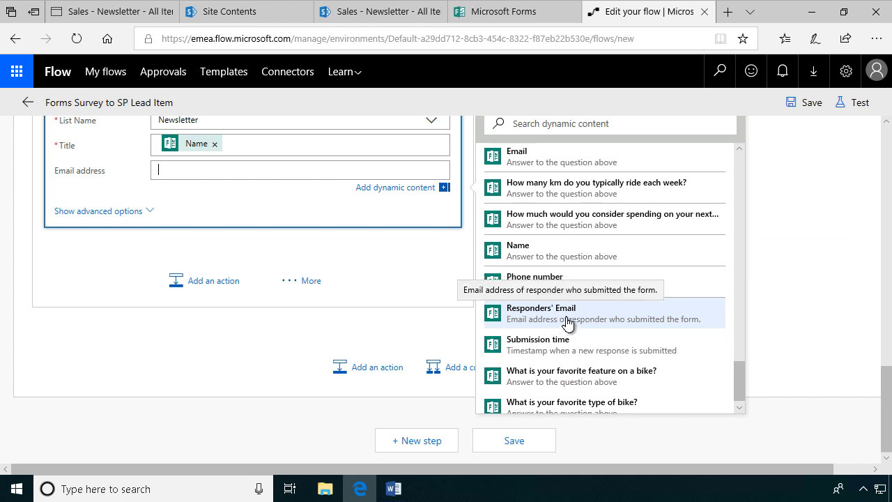
{"action": "left_click", "coordinate": [513, 166]}
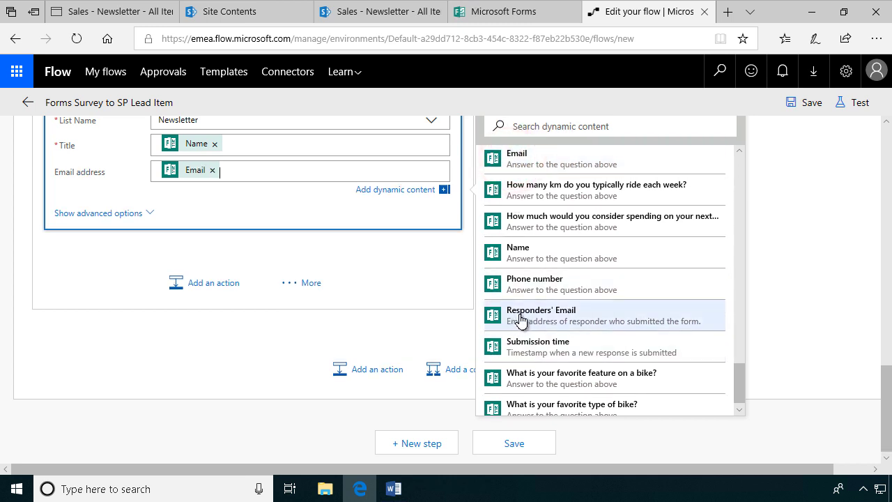
Step: Save the flow and rerun it using the earlier Test Succeeded run's data
{"action": "left_click", "coordinate": [854, 104]}
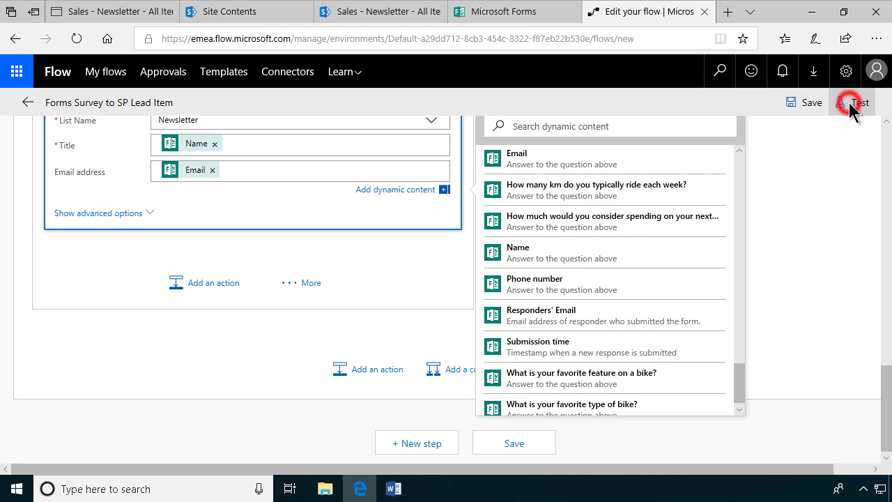
{"action": "left_click", "coordinate": [687, 190]}
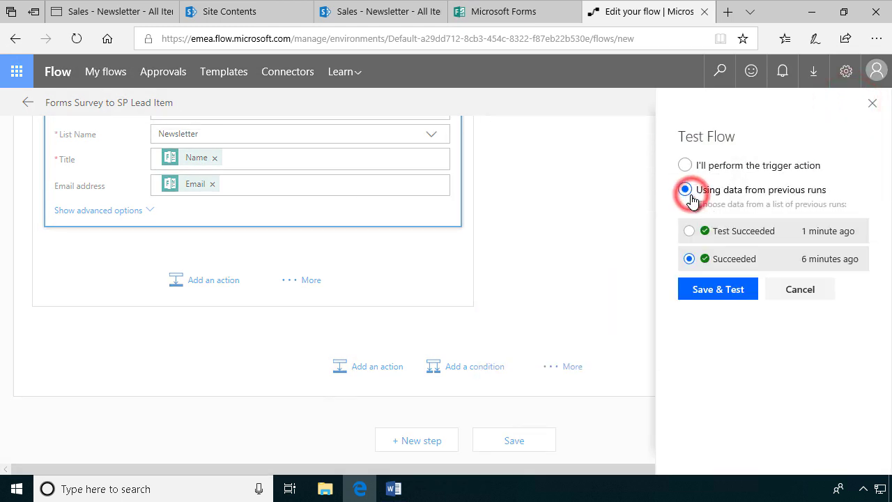
{"action": "left_click", "coordinate": [688, 230]}
{"action": "left_click", "coordinate": [729, 292]}
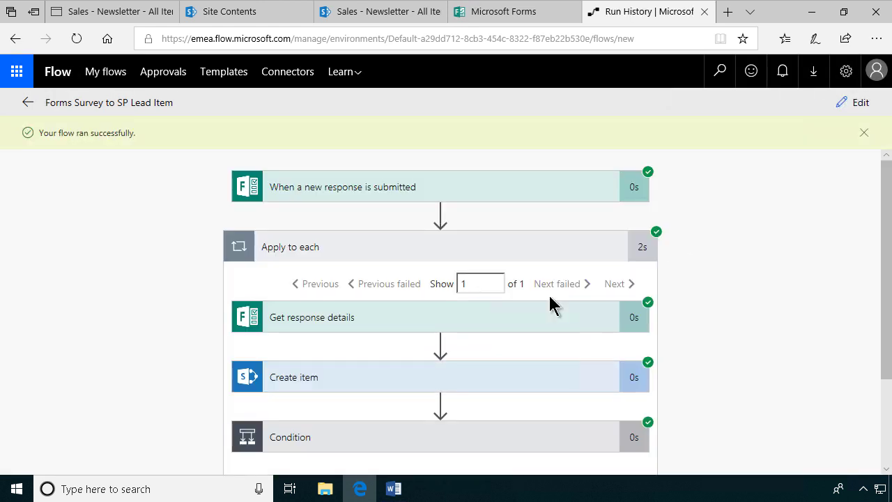
{"action": "scroll", "coordinate": [548, 293], "scroll_direction": "down", "scroll_amount": 1}
{"action": "scroll", "coordinate": [553, 332], "scroll_direction": "up", "scroll_amount": 1}
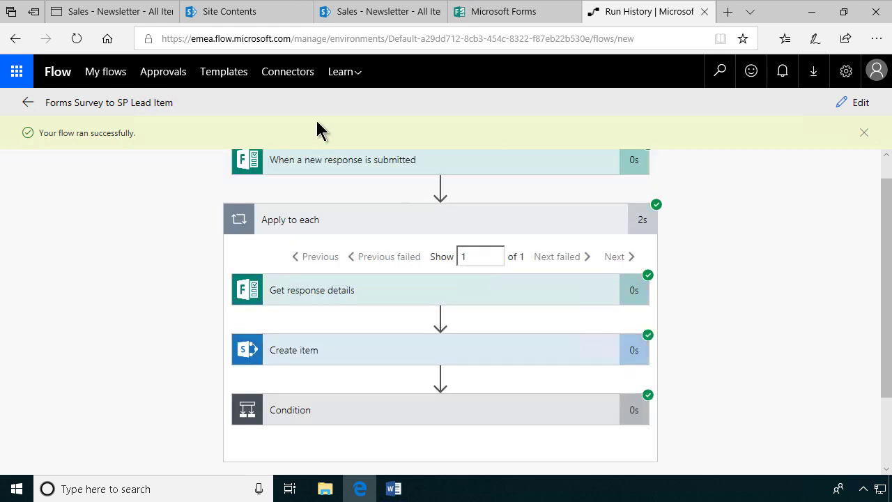
Step: Verify the Newsletter list's new item has a real email, then bring up the Word requirements document
{"action": "left_click", "coordinate": [222, 11]}
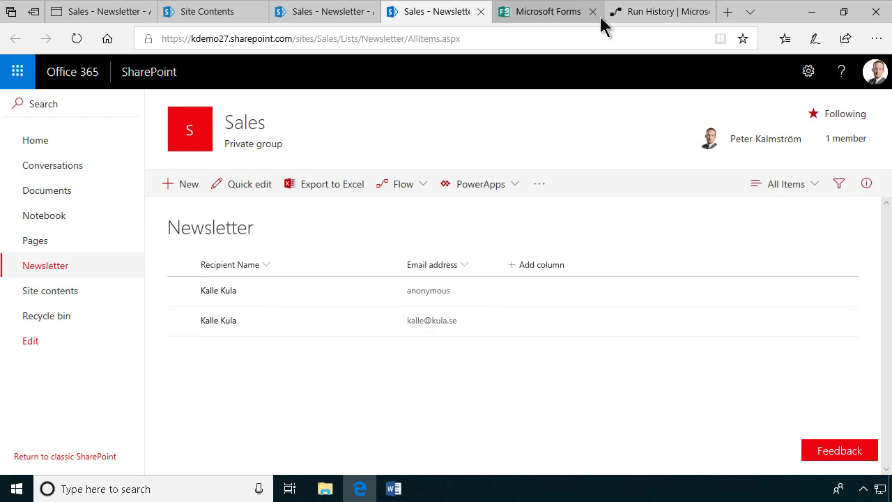
{"action": "left_click", "coordinate": [623, 13]}
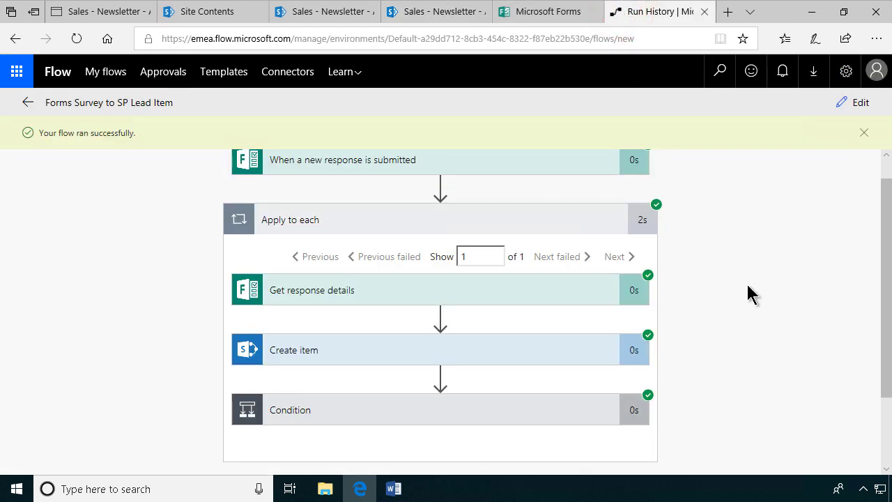
{"action": "scroll", "coordinate": [747, 295], "scroll_direction": "up", "scroll_amount": 1}
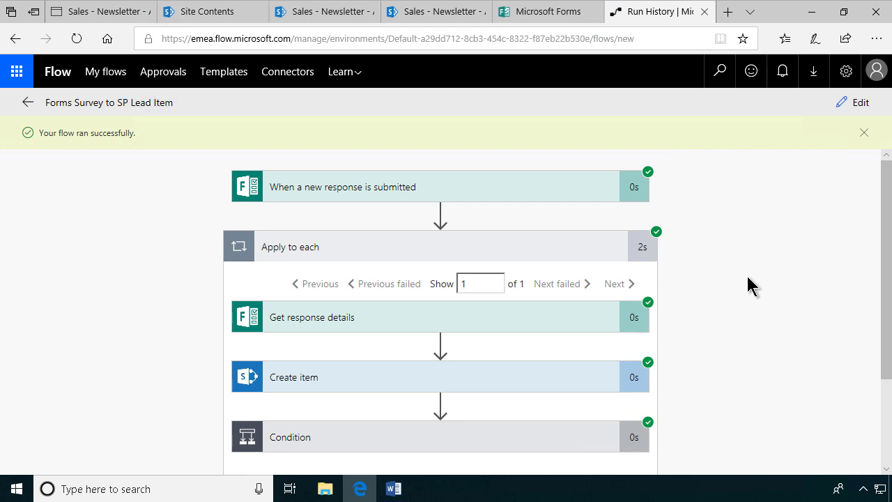
{"action": "left_click", "coordinate": [392, 489]}
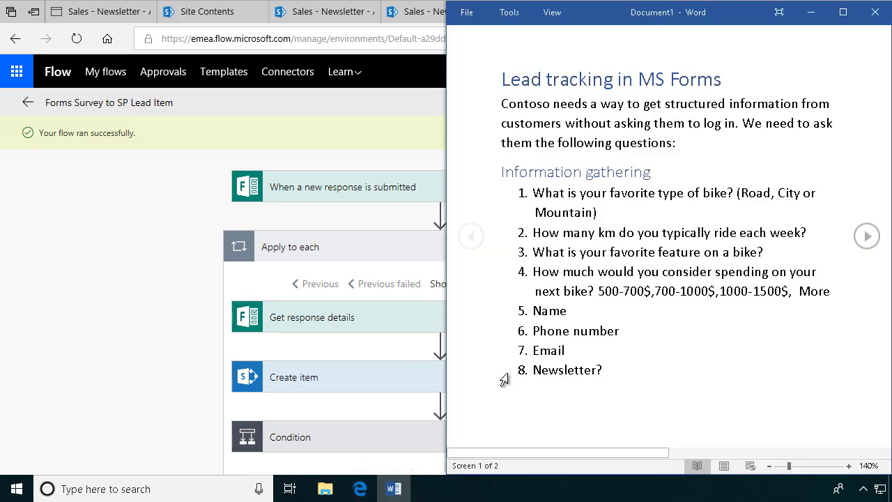
{"action": "scroll", "coordinate": [656, 338], "scroll_direction": "down", "scroll_amount": 3}
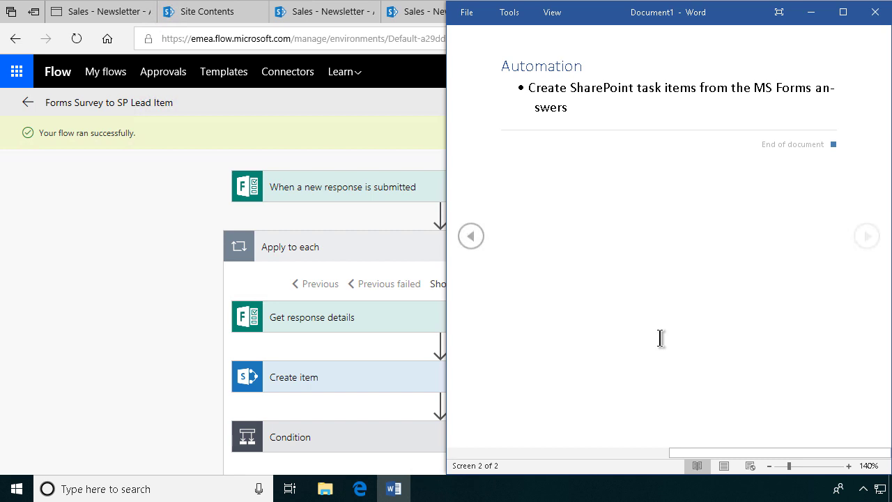